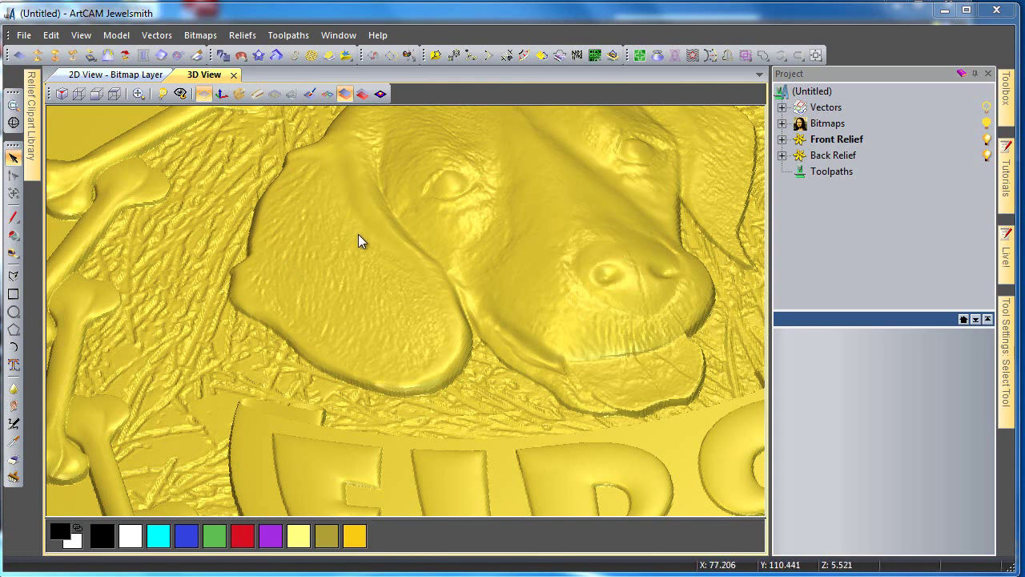
Switch to the flat 2D view and bring up the Create Vector Boundary settings.
scroll(358, 241, "down", 4)
scroll(358, 234, "down", 3)
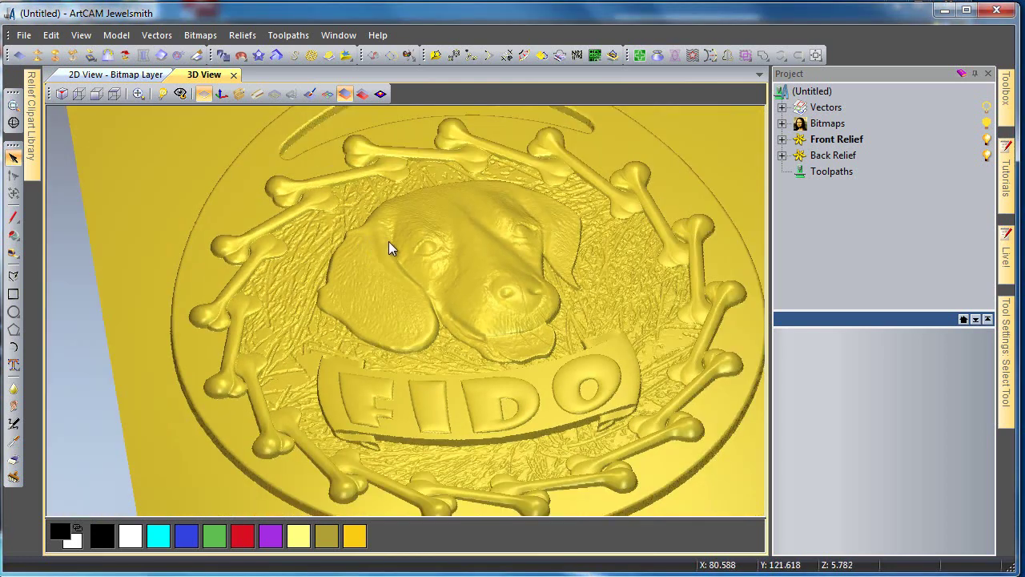
left_click_drag(390, 245, 399, 292)
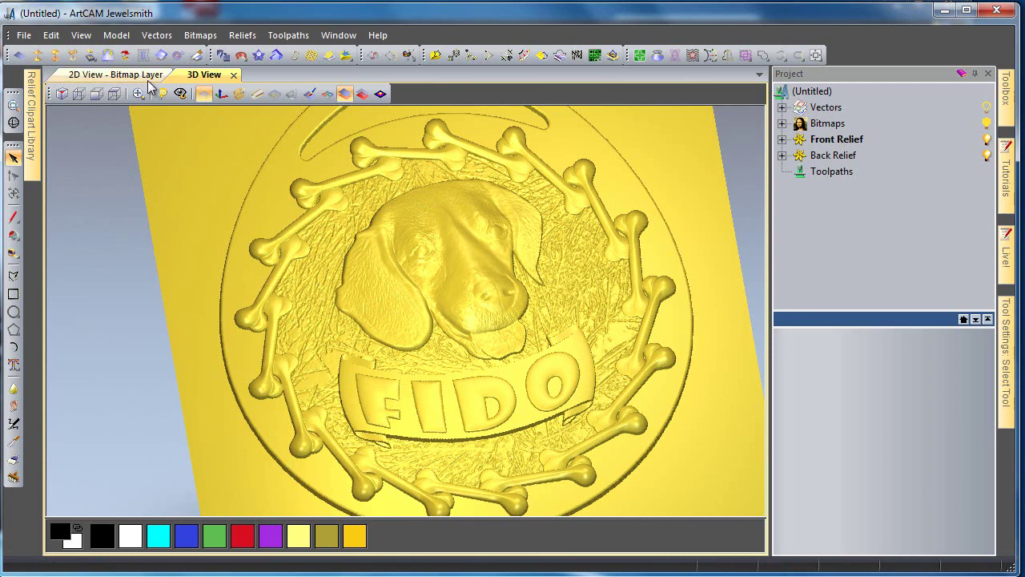
left_click(116, 74)
scroll(328, 371, "up", 2)
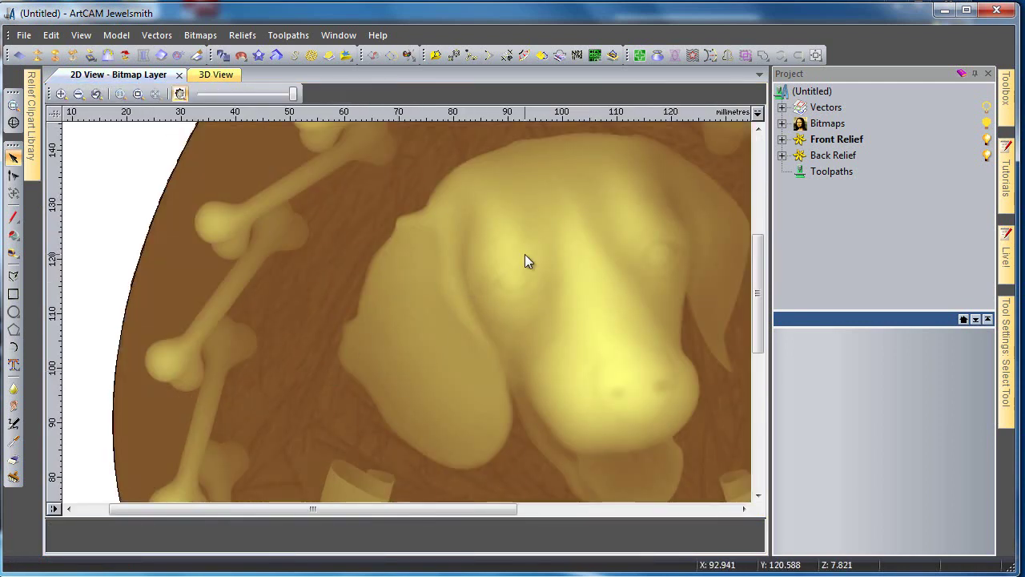
left_click(612, 55)
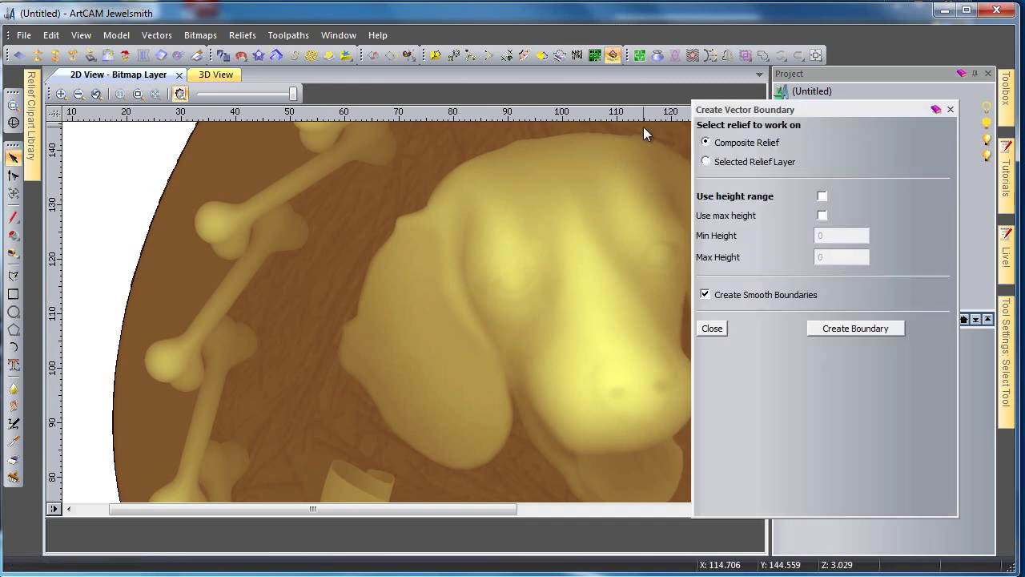
Generate a test boundary around the whole pendant, drag it aside, then delete it.
scroll(558, 212, "down", 2)
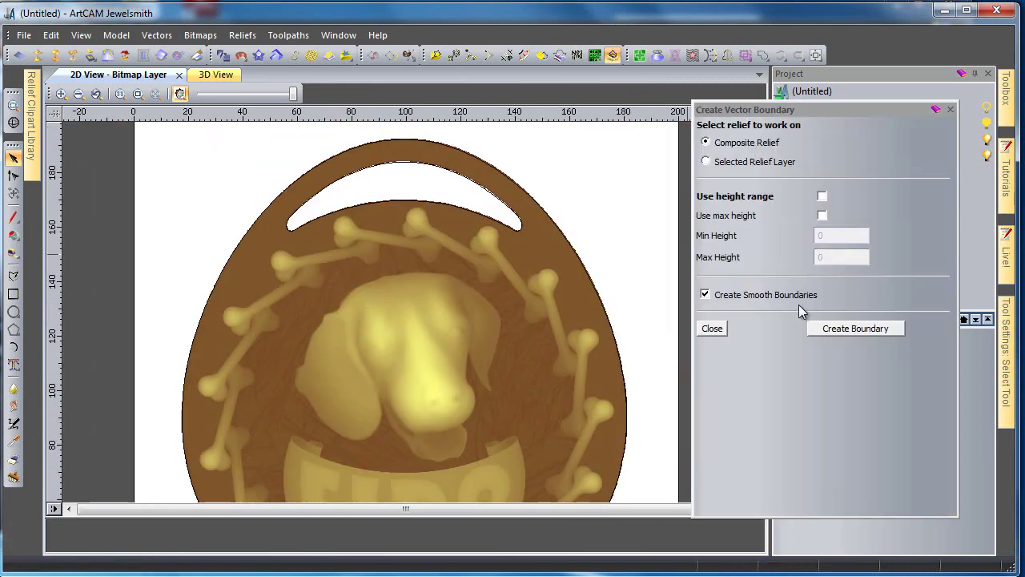
left_click(838, 329)
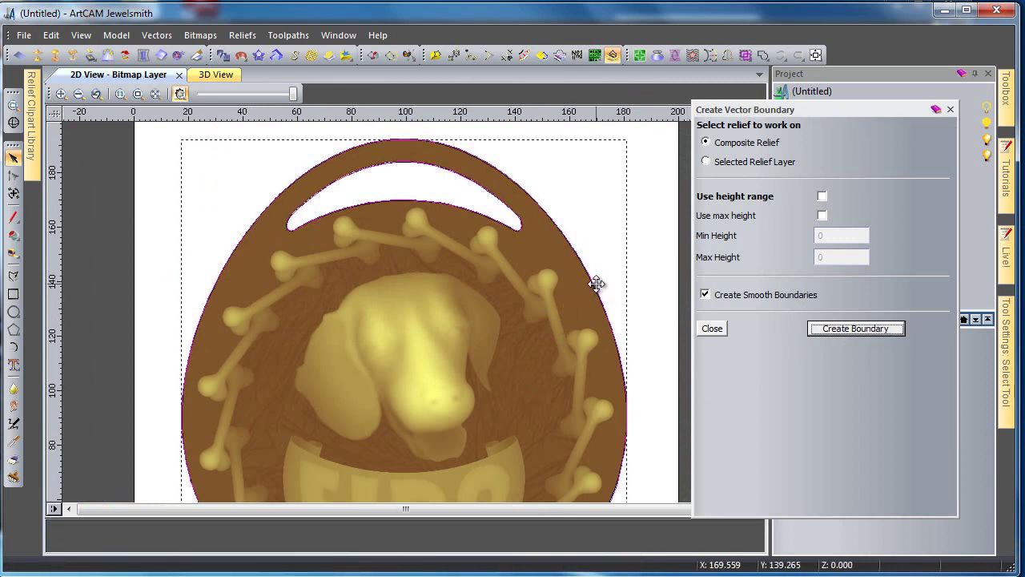
left_click_drag(597, 283, 281, 273)
key("minus")
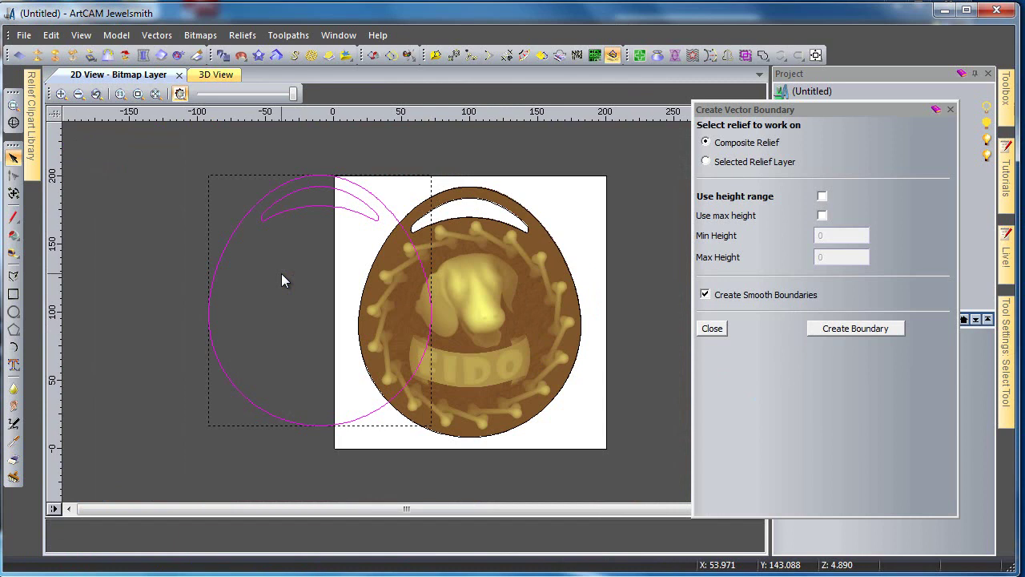
key("Delete")
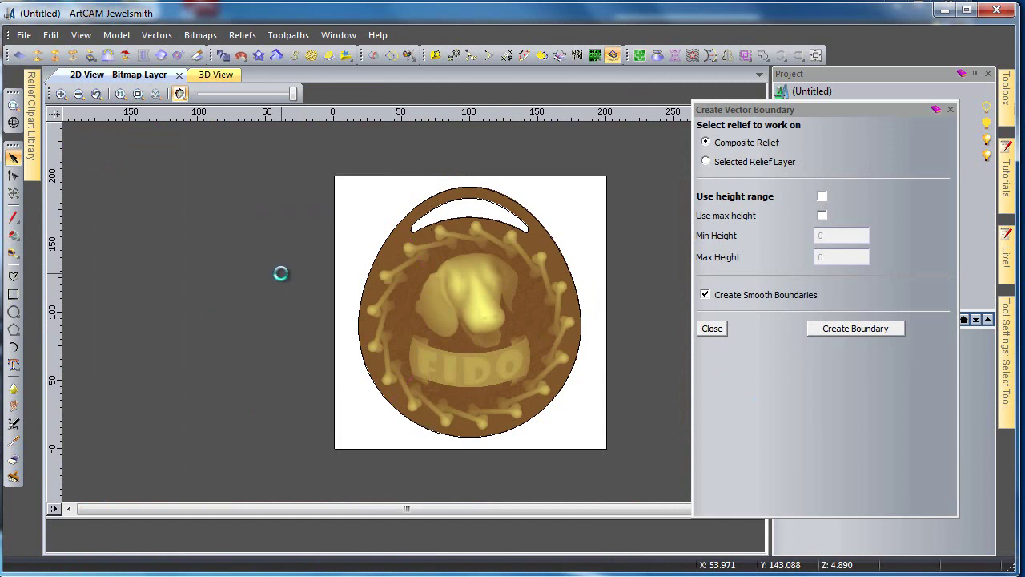
key("plus")
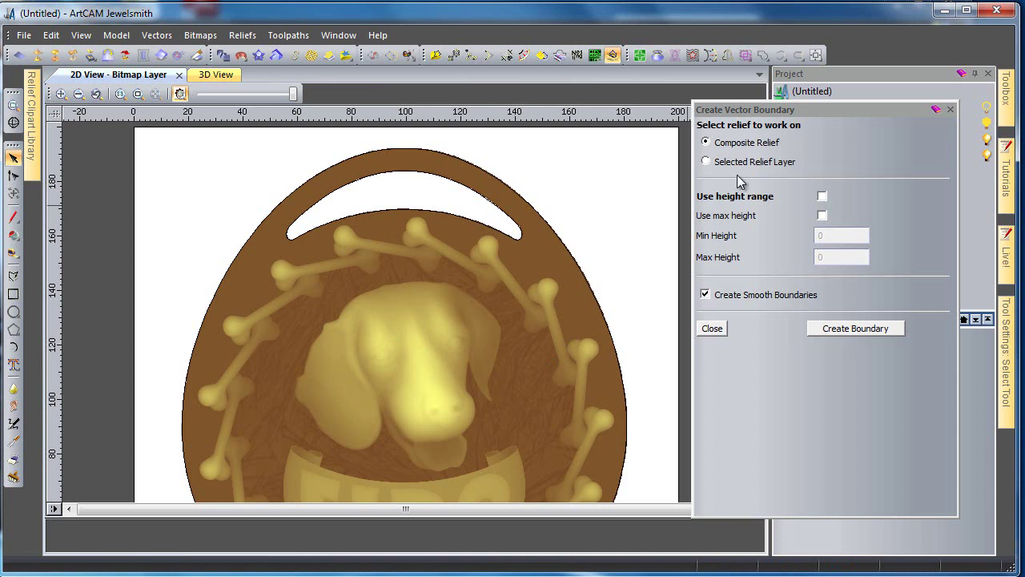
left_click(823, 197)
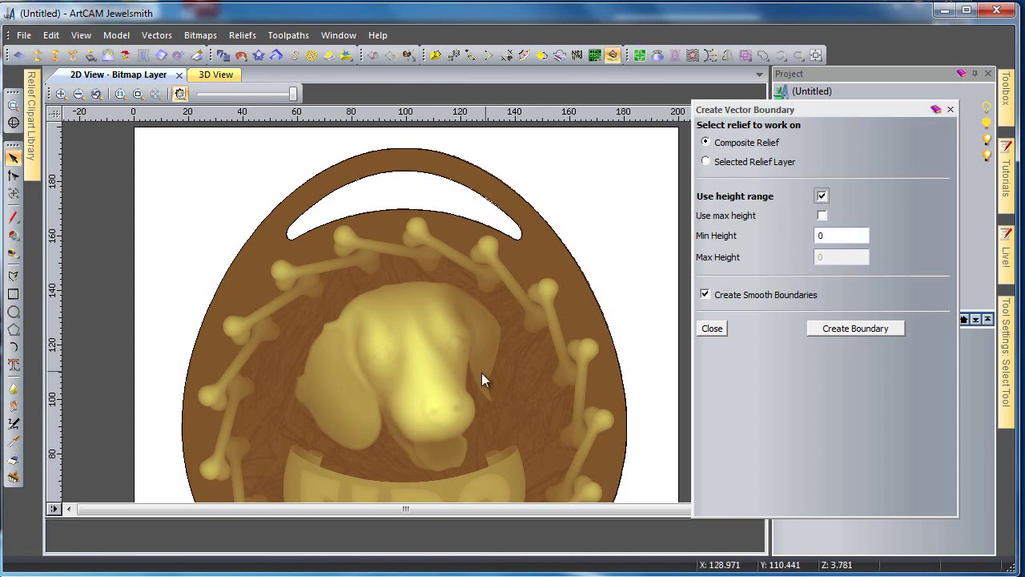
left_click(218, 76)
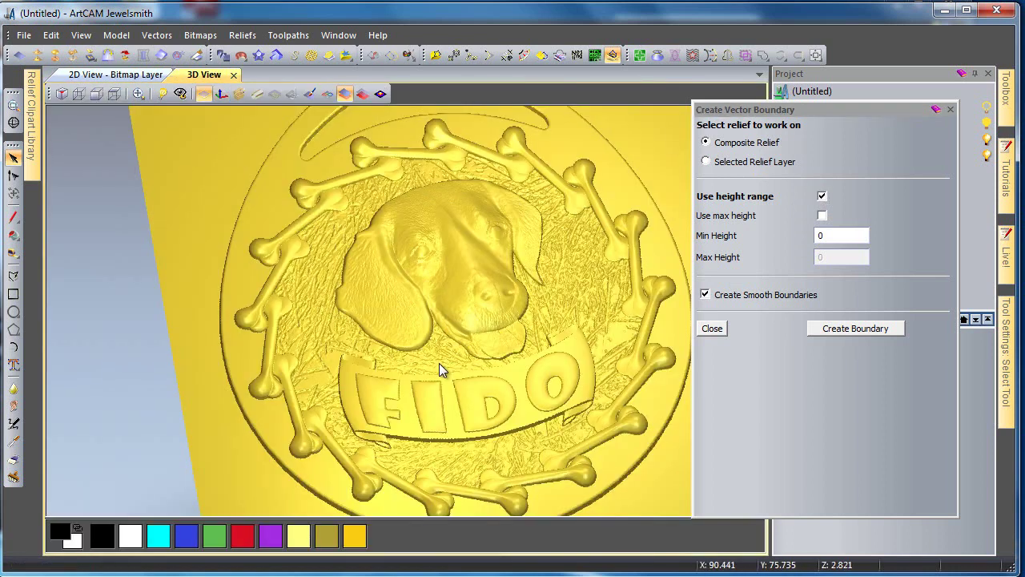
left_click_drag(439, 363, 443, 307)
scroll(446, 300, "up", 5)
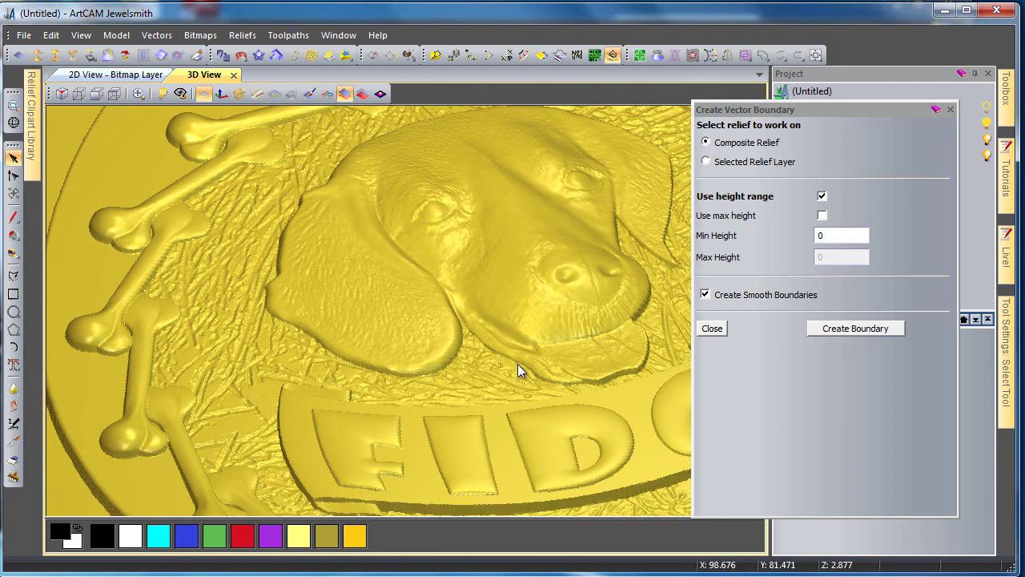
In the 2D view, generate trial boundaries with the minimum height set to 3.
left_click(112, 75)
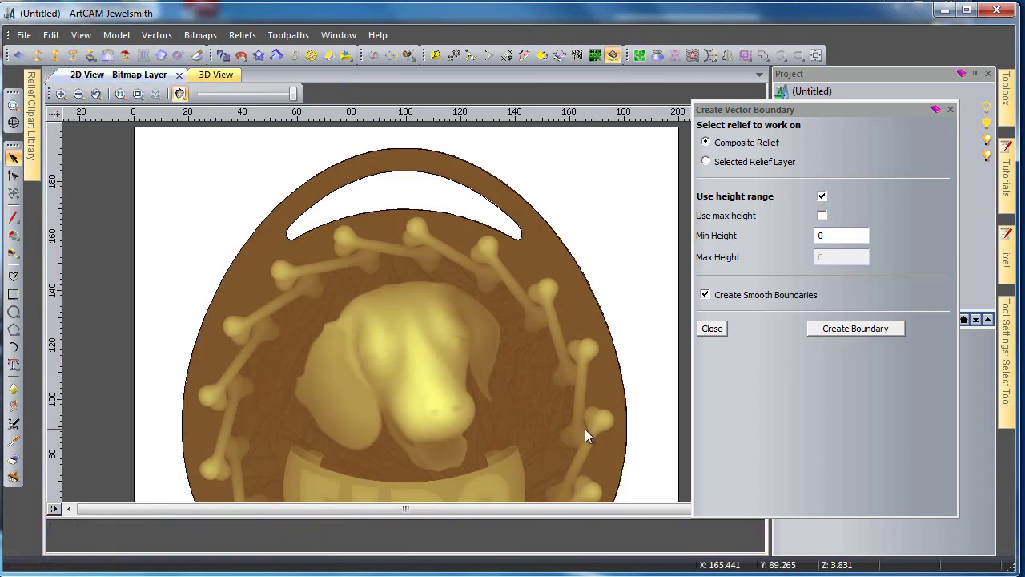
double_click(822, 236)
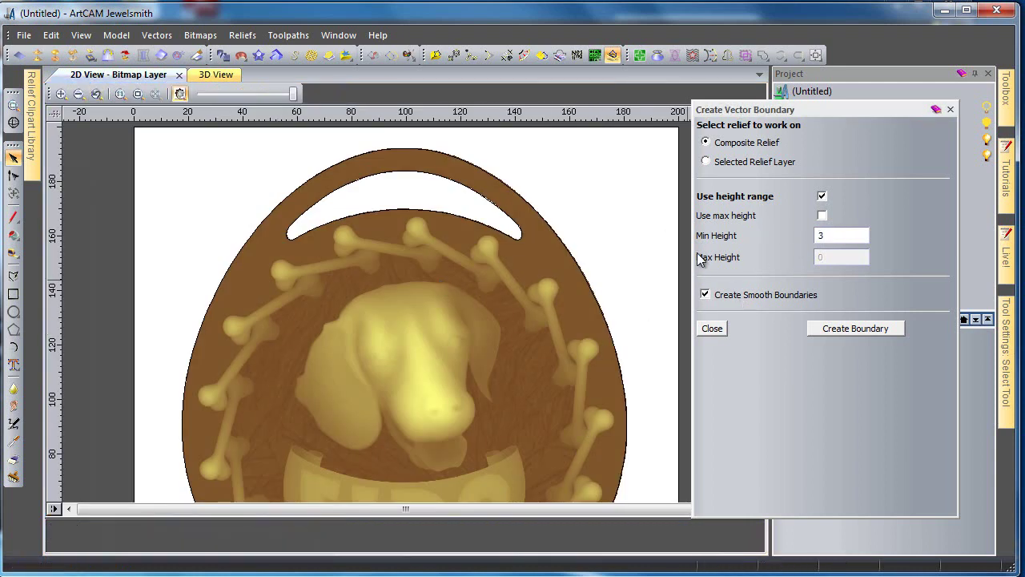
left_click(843, 328)
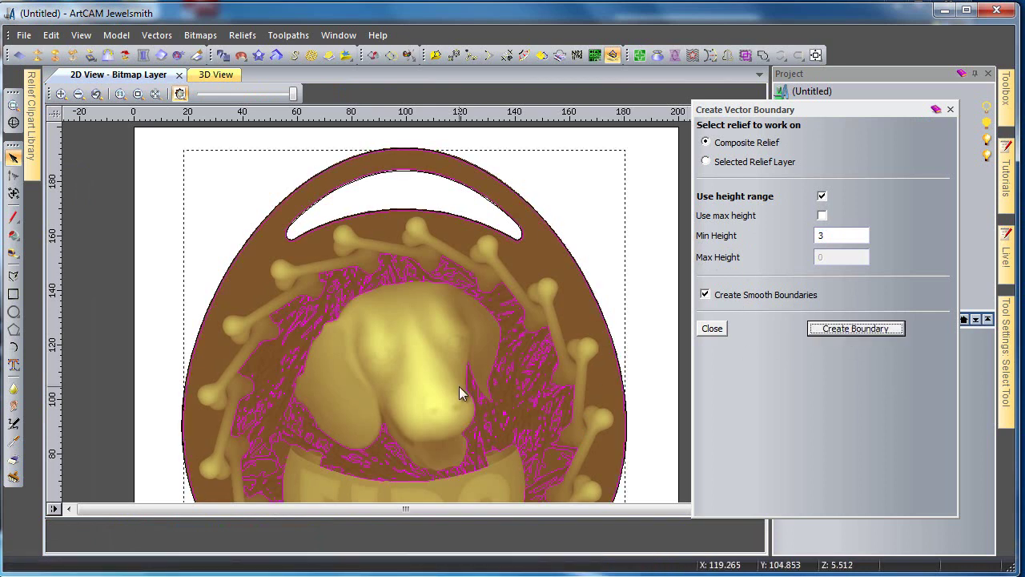
Delete the noisy trial boundaries and change Min Height to 3.5.
scroll(459, 386, "up", 2)
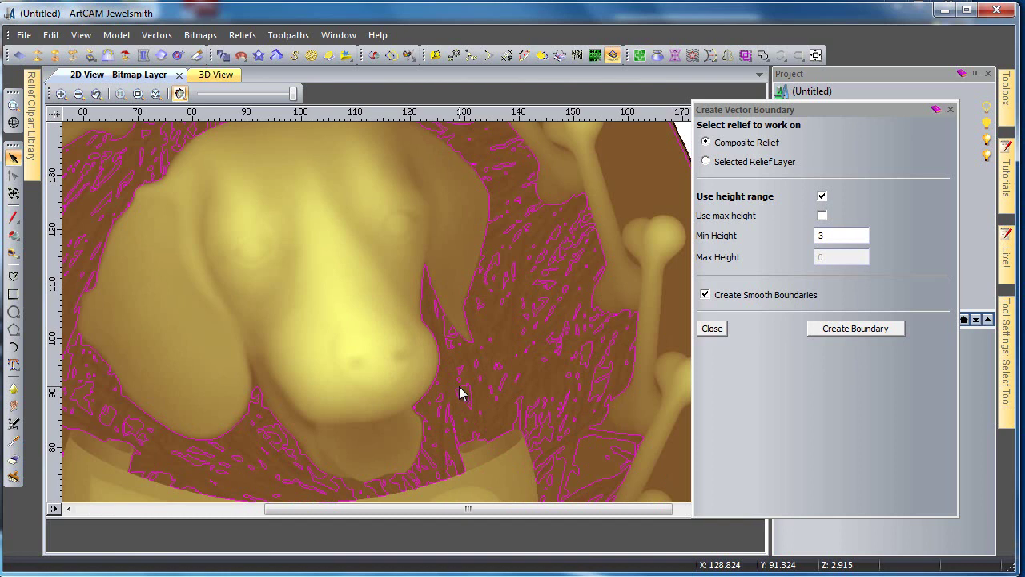
scroll(435, 357, "up", 2)
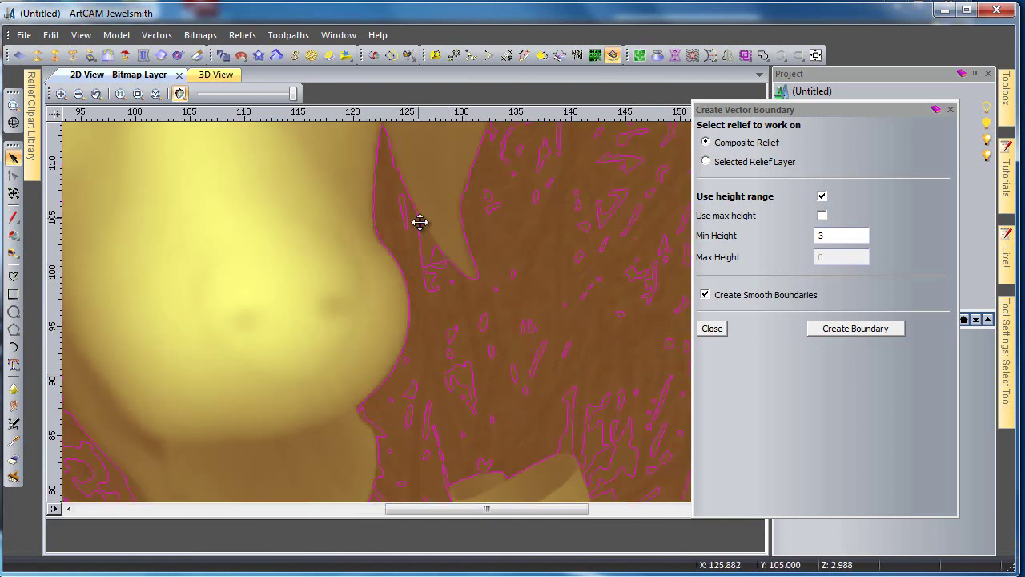
scroll(400, 275, "down", 2)
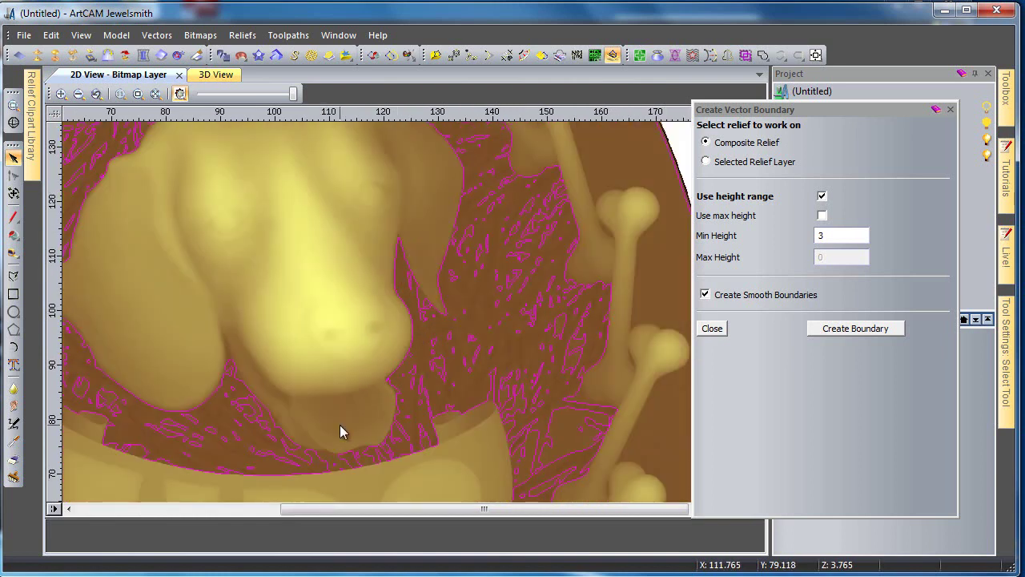
key("Delete")
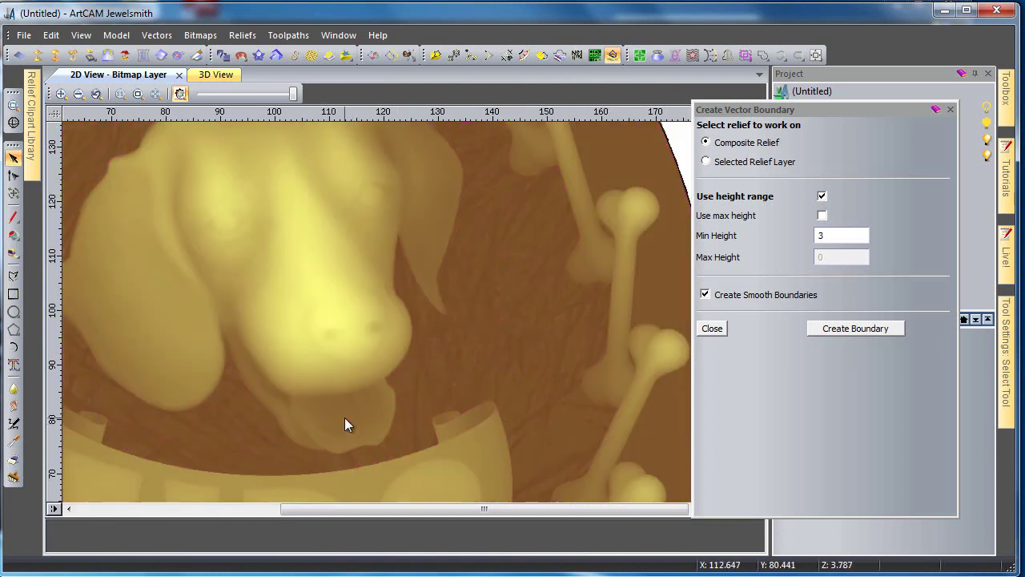
left_click(838, 234)
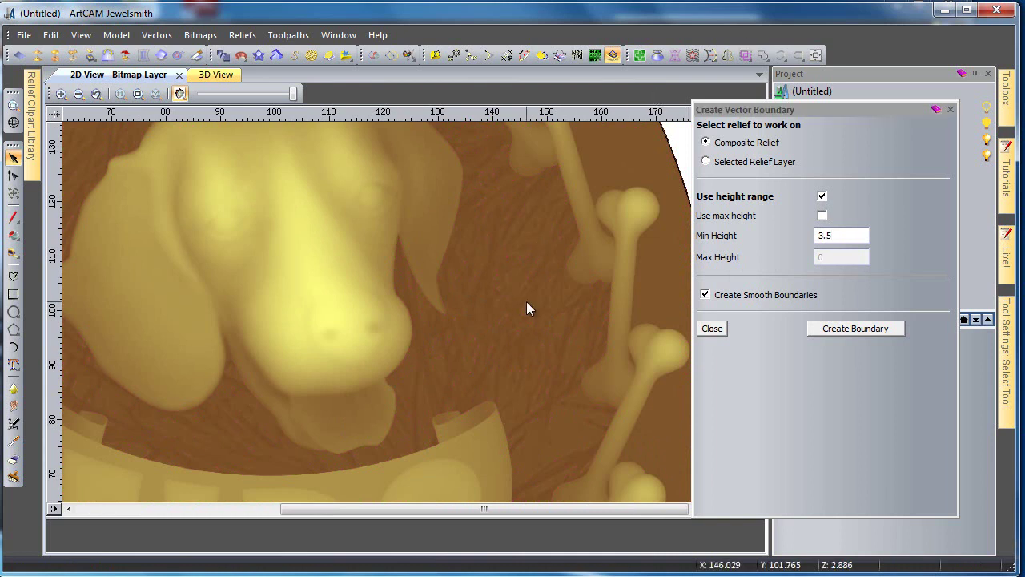
Generate boundaries for relief above height 3.5, then clear the selection.
scroll(526, 301, "down", 2)
left_click(852, 330)
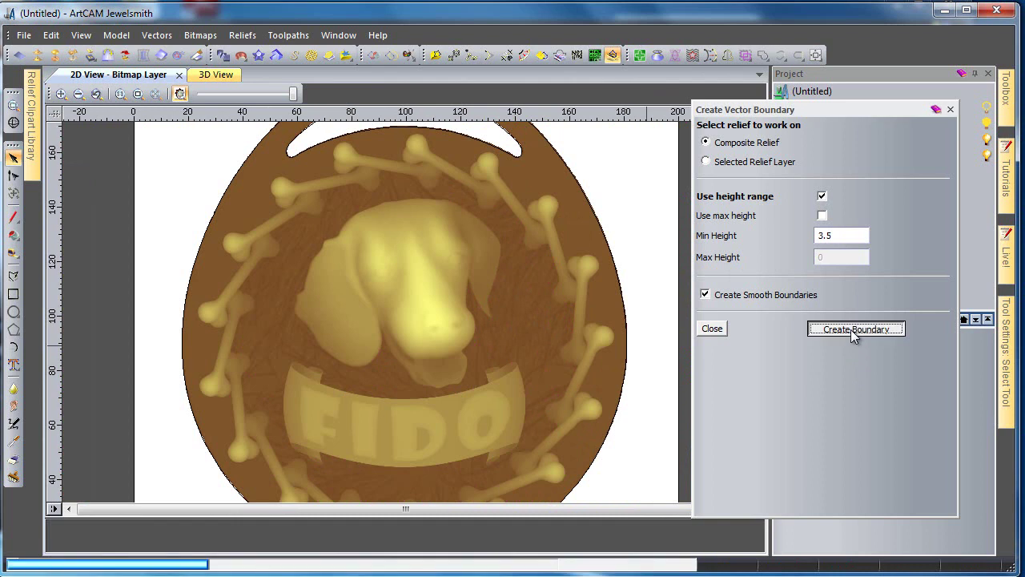
left_click(538, 359)
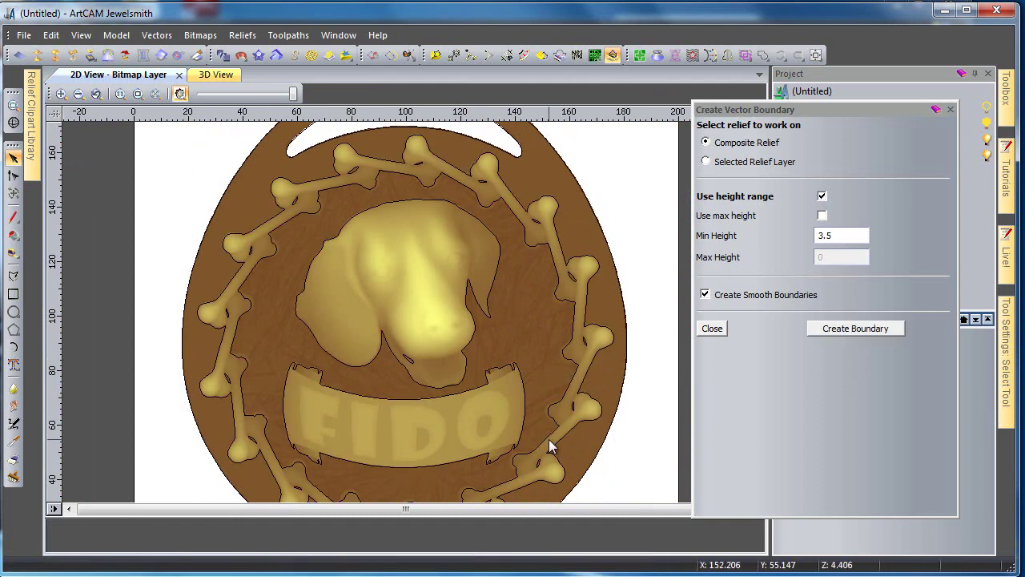
Select the dog-head and both bone-ring boundaries, leaving the banner unselected, and close the dialog.
left_click(420, 381)
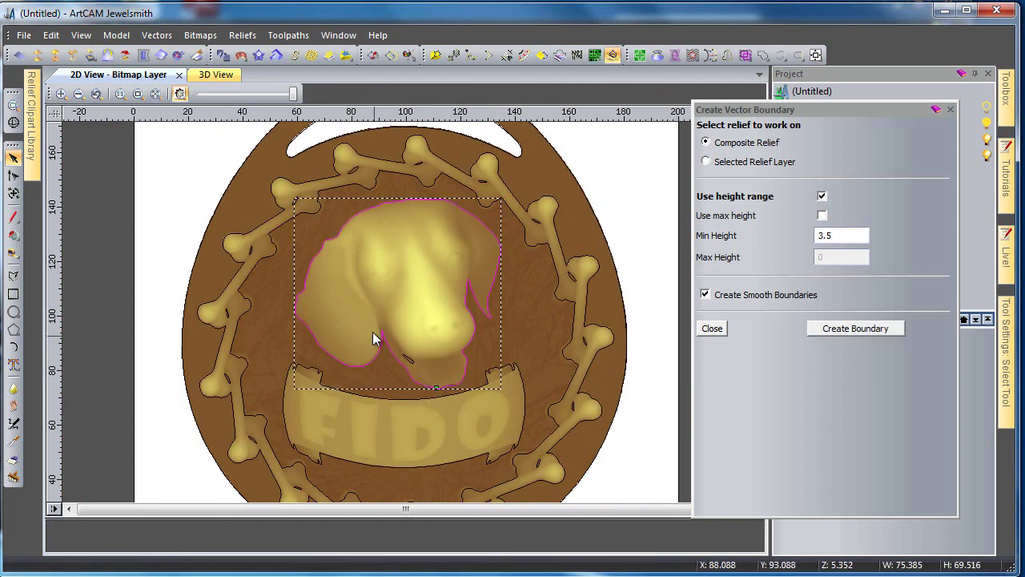
left_click(387, 400)
left_click(265, 347)
left_click(260, 267)
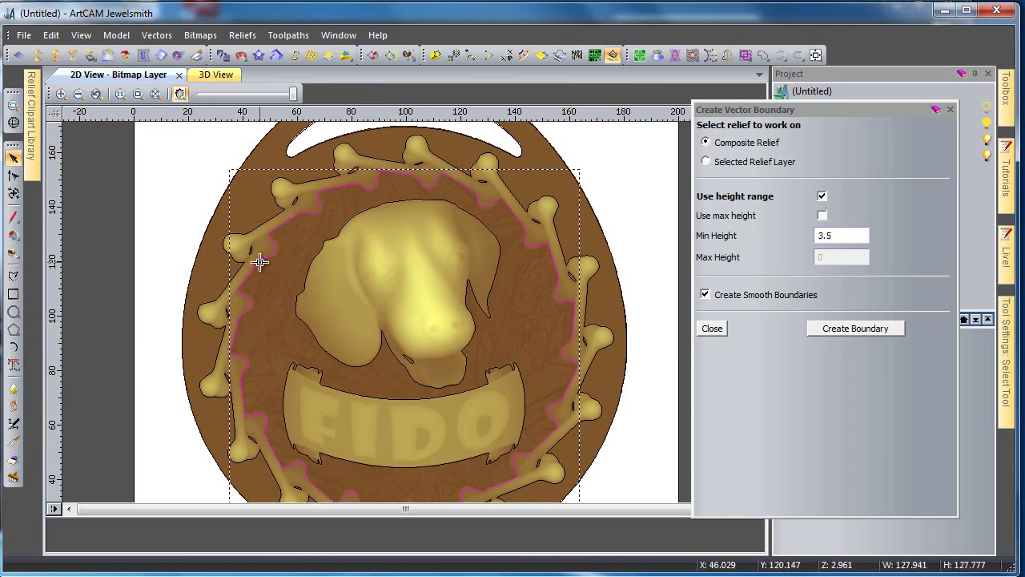
left_click(238, 270)
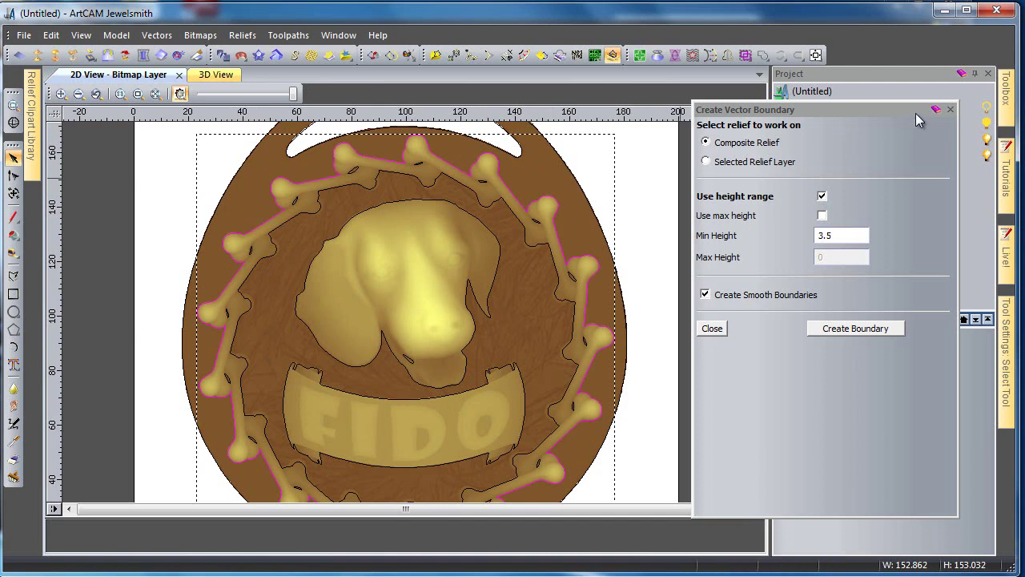
left_click(950, 109)
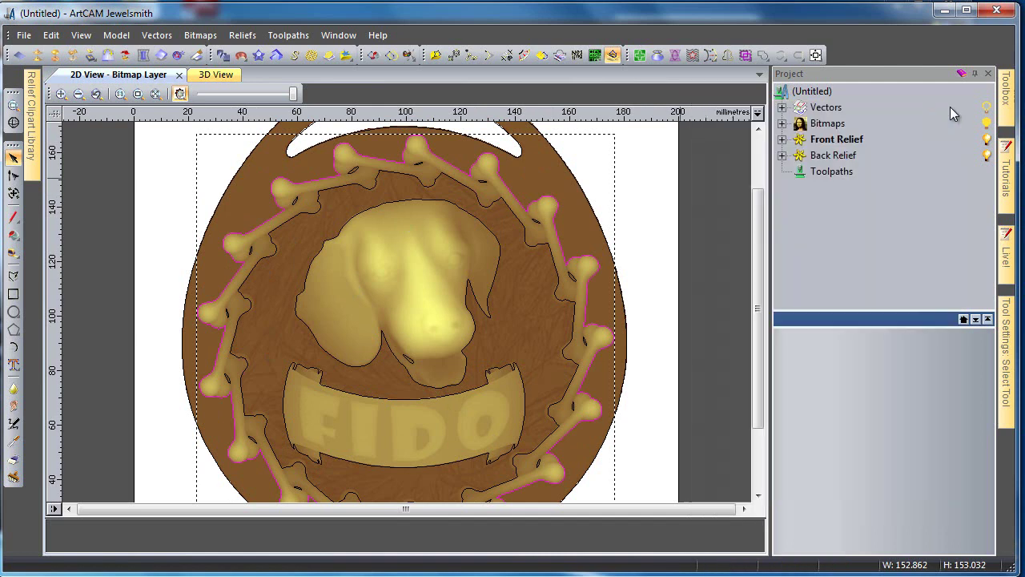
Show the relief in the 3D view with vector outlines, tilted to look down.
left_click(289, 240)
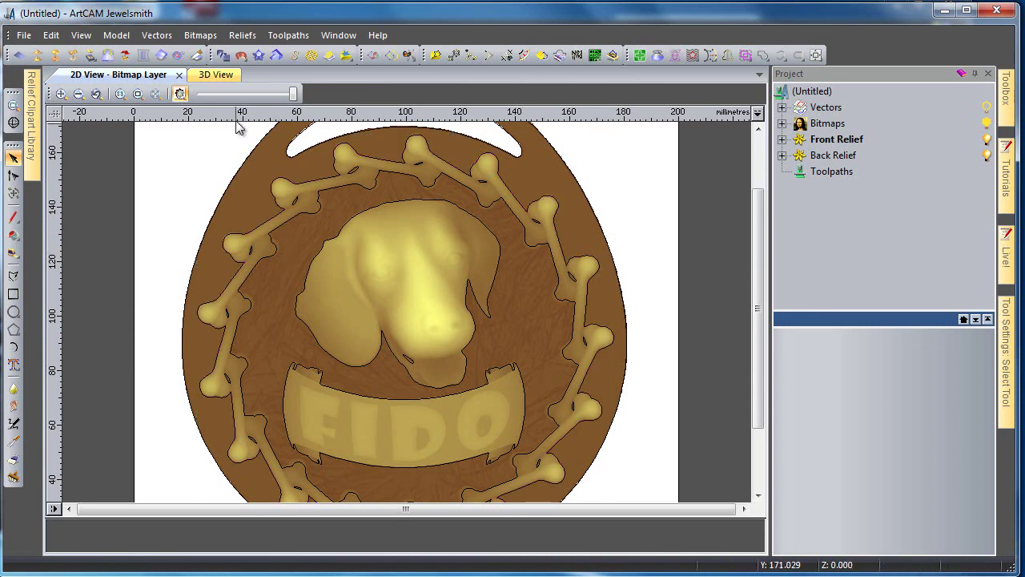
left_click(224, 75)
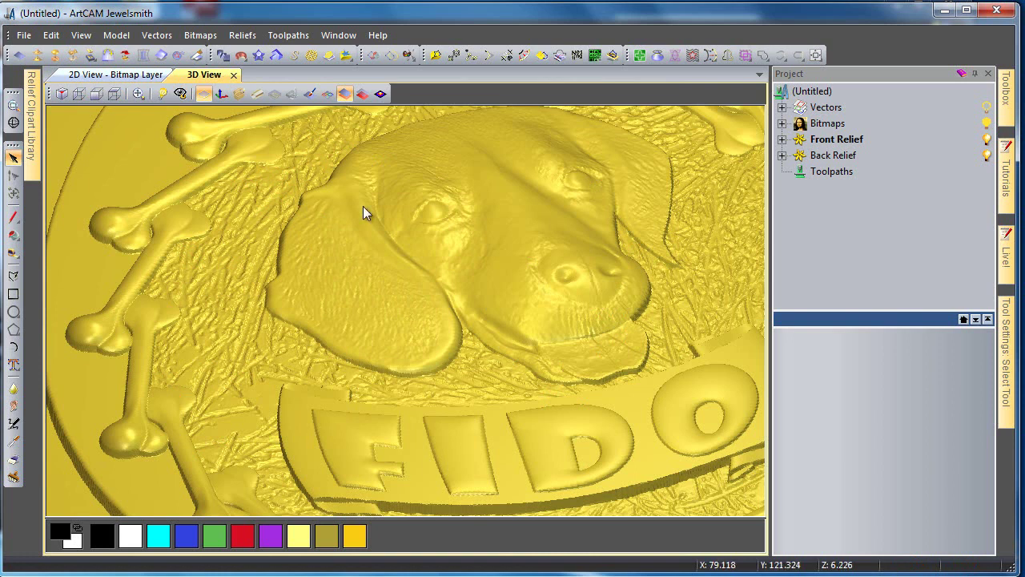
left_click(333, 91)
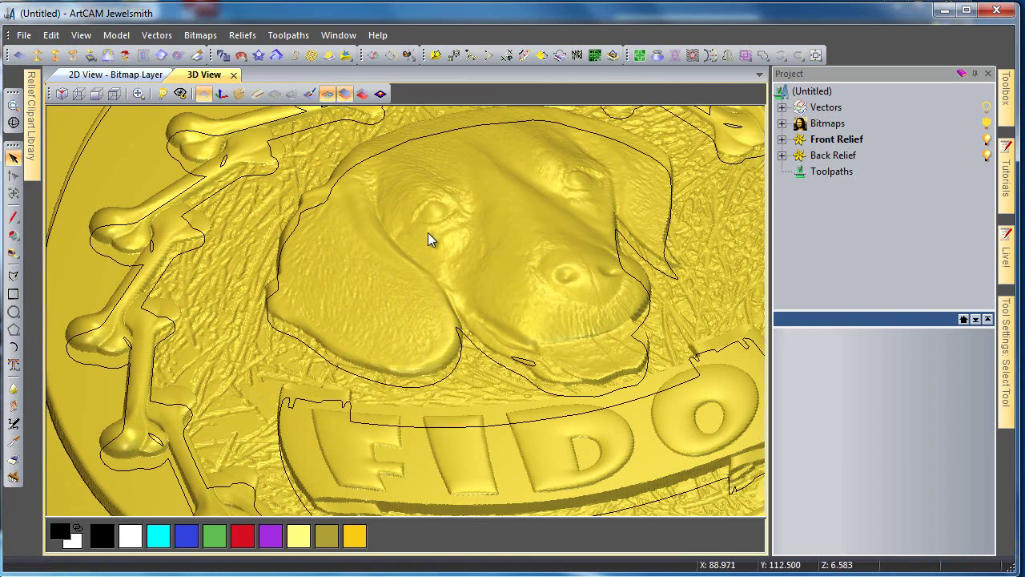
left_click_drag(430, 286, 433, 342)
scroll(433, 343, "down", 3)
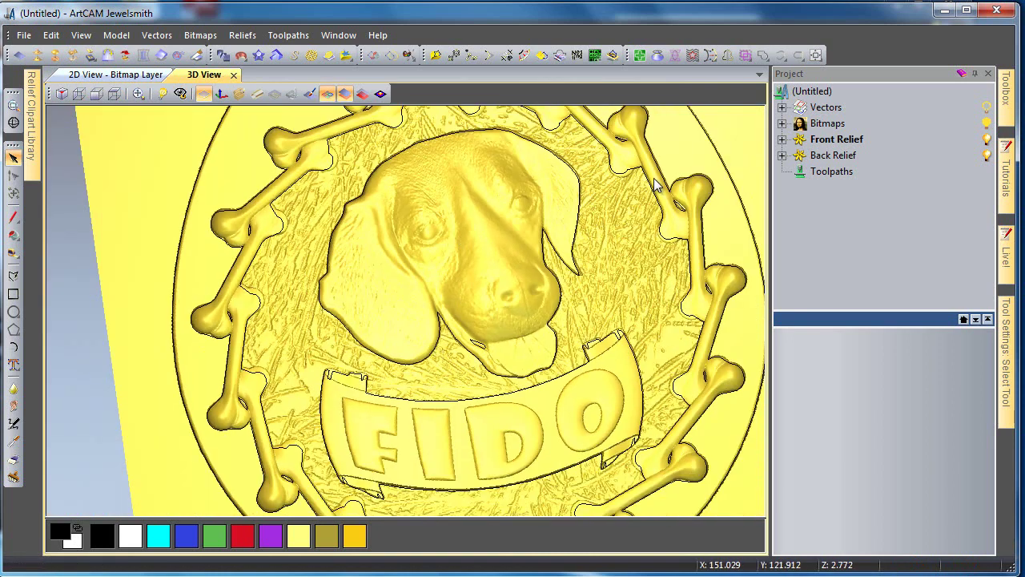
Select the dog-head outline and hide the Relief Layer Cookie Cut layer under Front Relief.
left_click(559, 158)
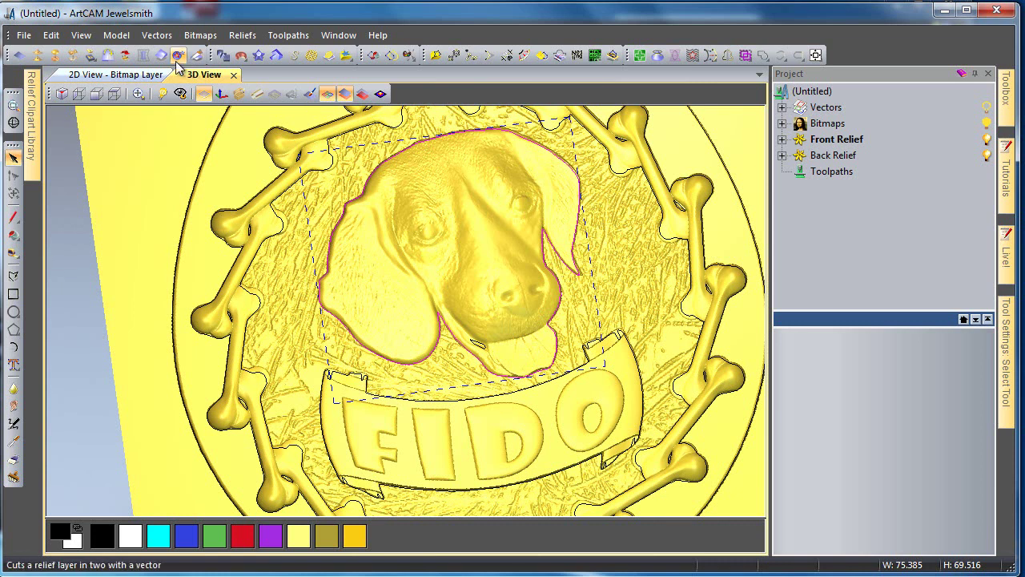
left_click(782, 140)
left_click(840, 157)
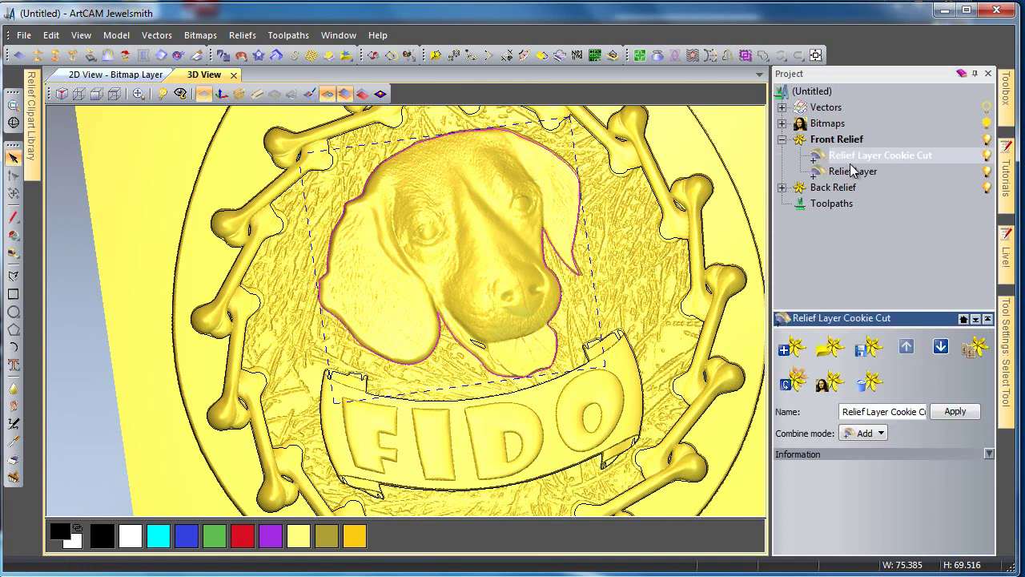
left_click(987, 155)
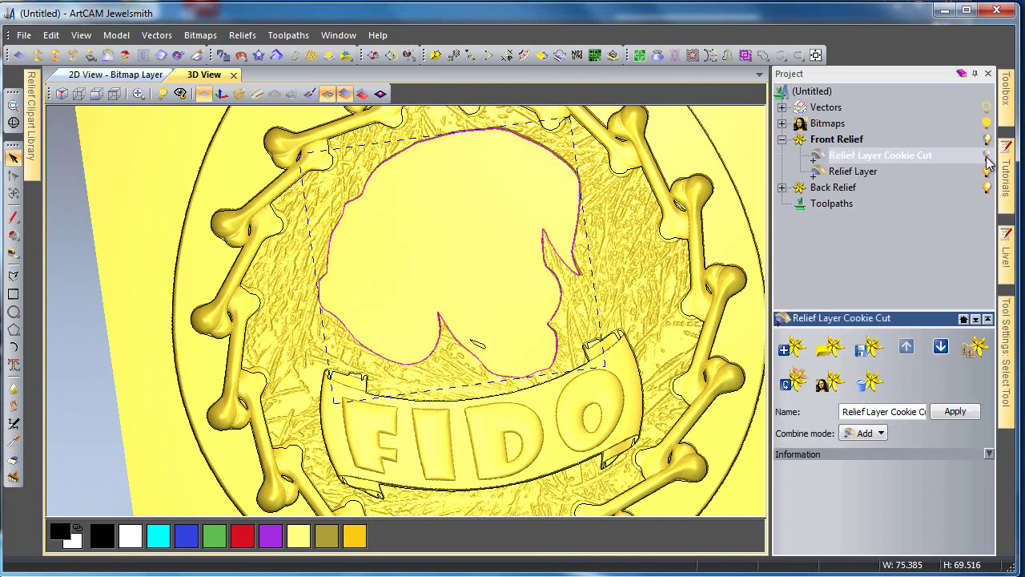
mouse_move(541, 425)
left_mouse_down()
mouse_move(516, 278)
mouse_move(525, 417)
left_mouse_up()
Show the Cookie Cut layer and hide the Relief Layer to isolate the dog head.
left_click(987, 154)
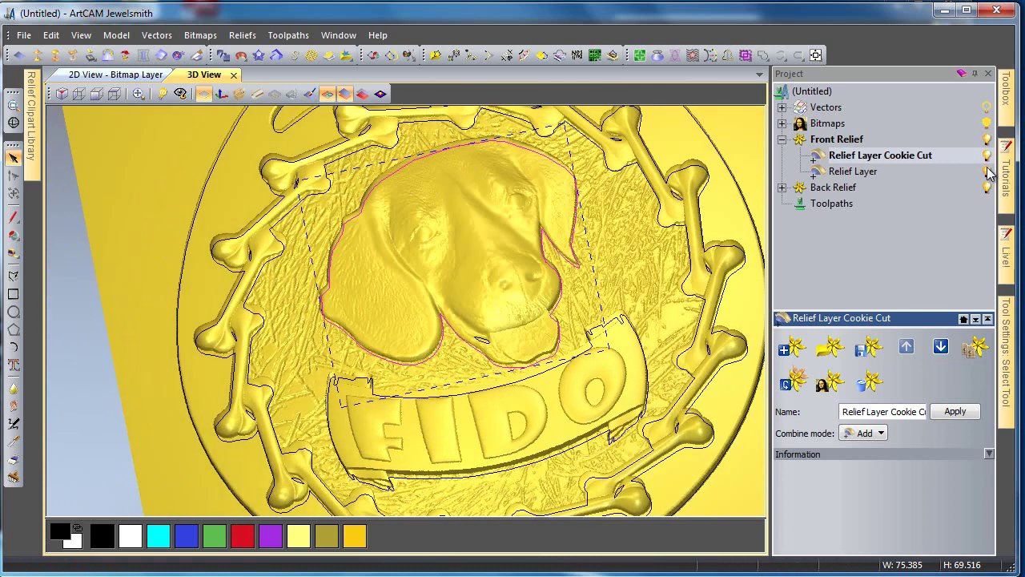
left_click(988, 171)
left_click_drag(419, 431, 432, 392)
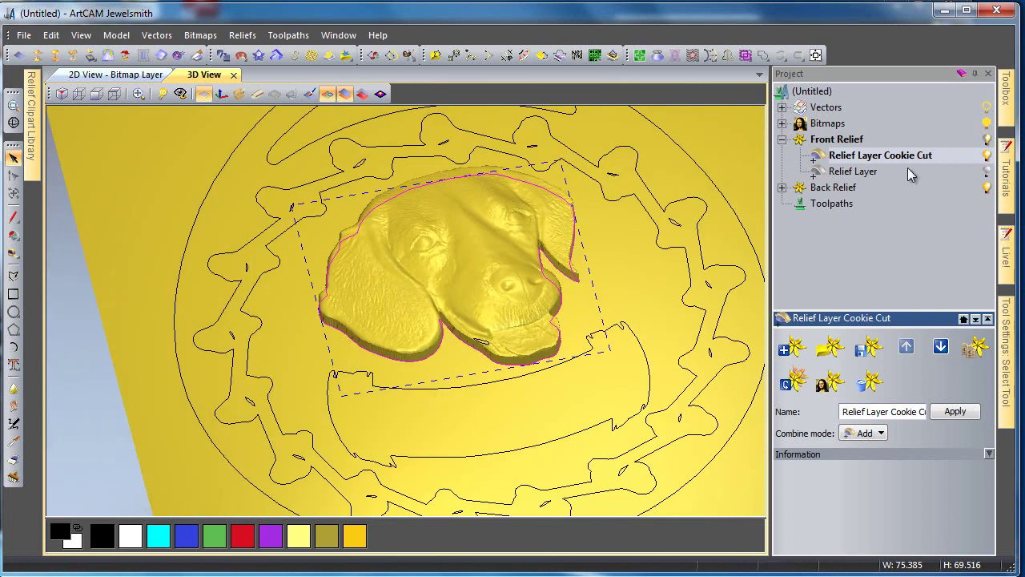
Rename the Relief Layer Cookie Cut layer to 'Beagle Head'.
right_click(905, 157)
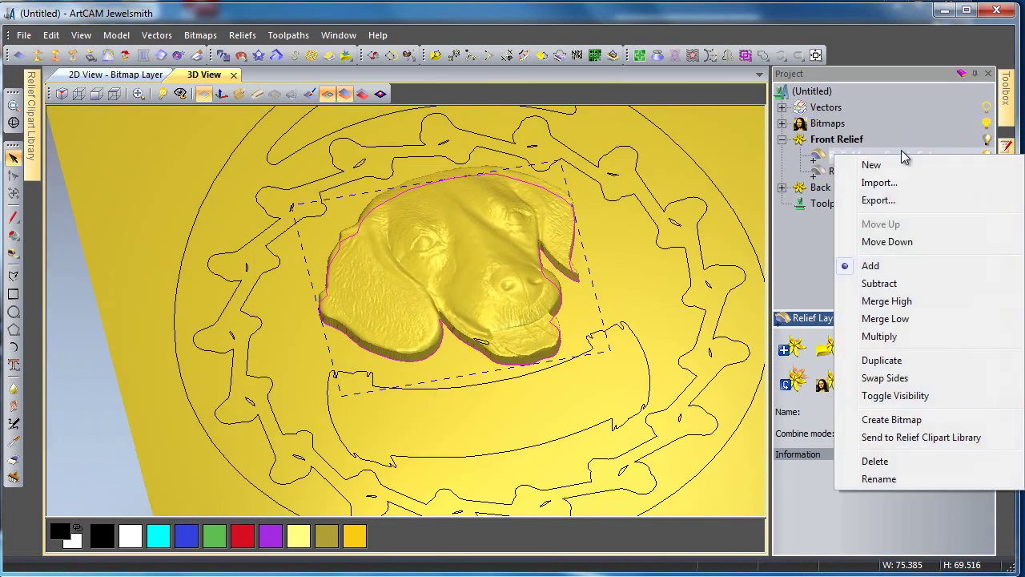
left_click(880, 479)
type("D")
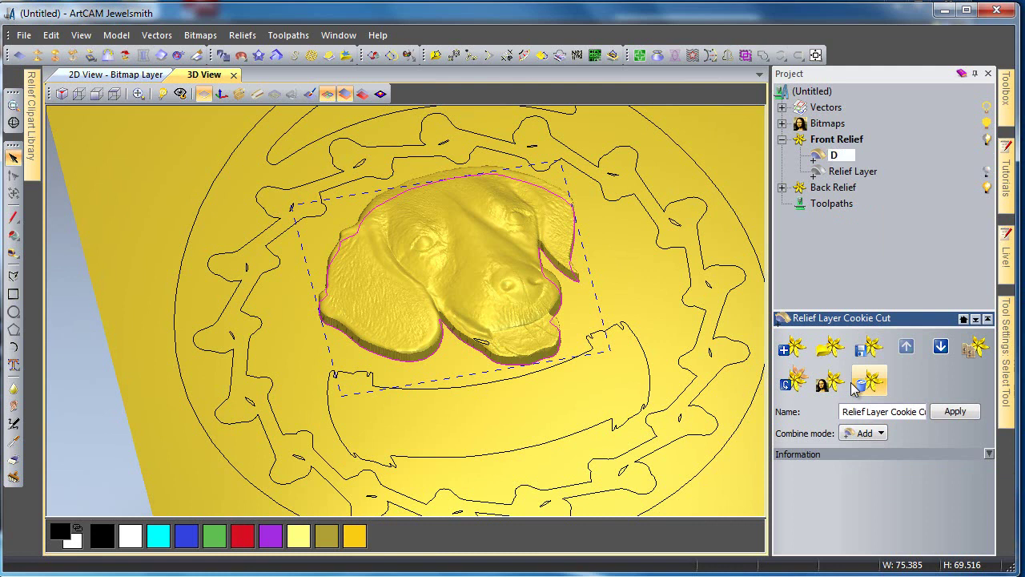
type("Beagle Head")
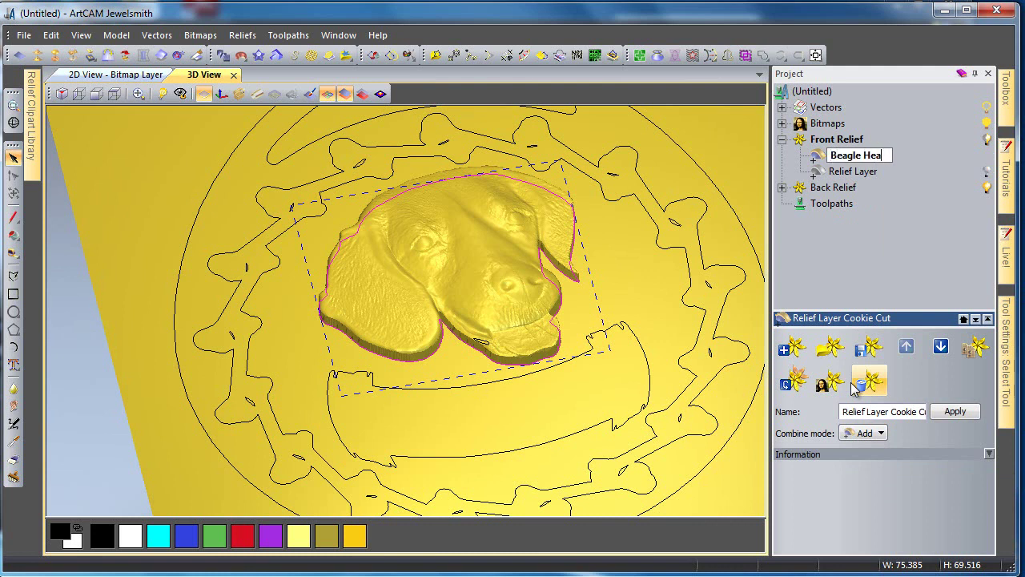
left_click(829, 243)
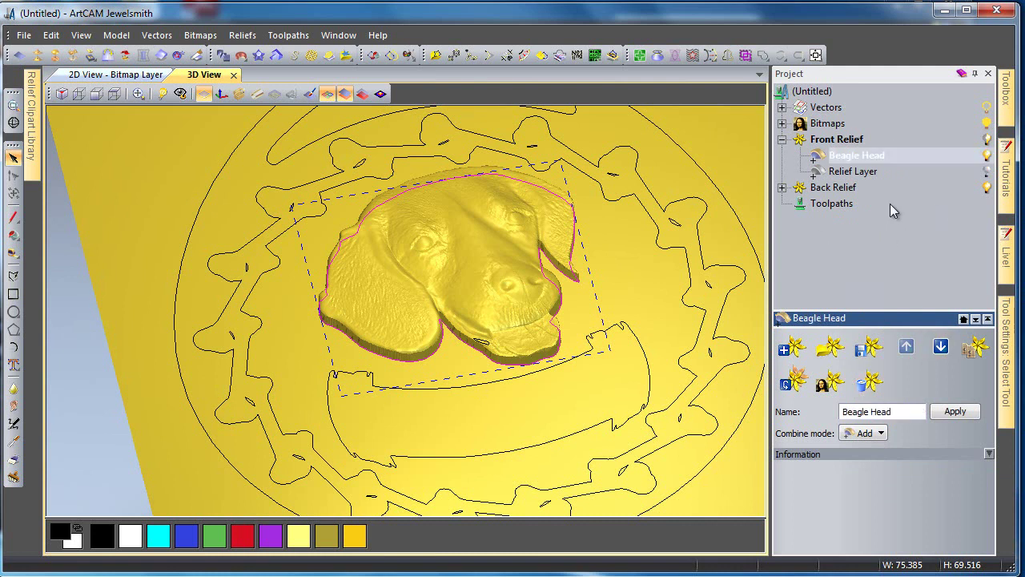
With Beagle Head hidden, cut the relief layer in two along the FIDO banner outline.
left_click(987, 171)
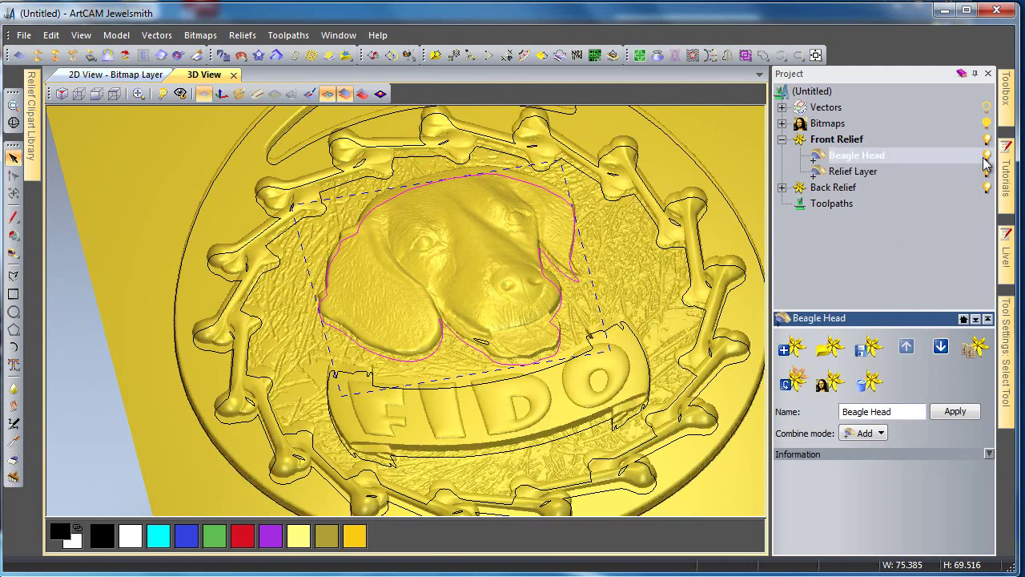
left_click(987, 155)
left_click_drag(469, 404, 497, 383)
left_click(498, 378)
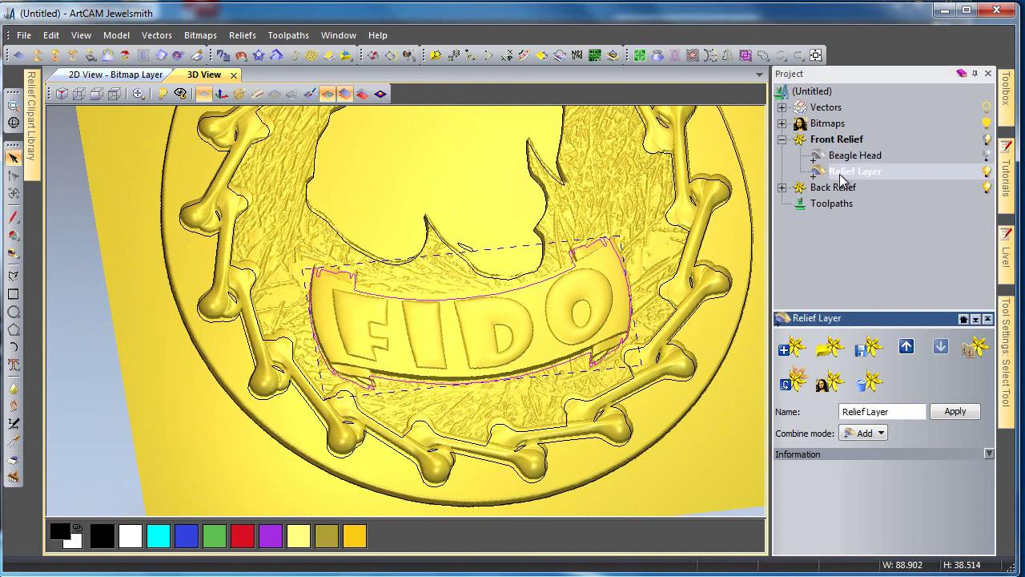
left_click(180, 54)
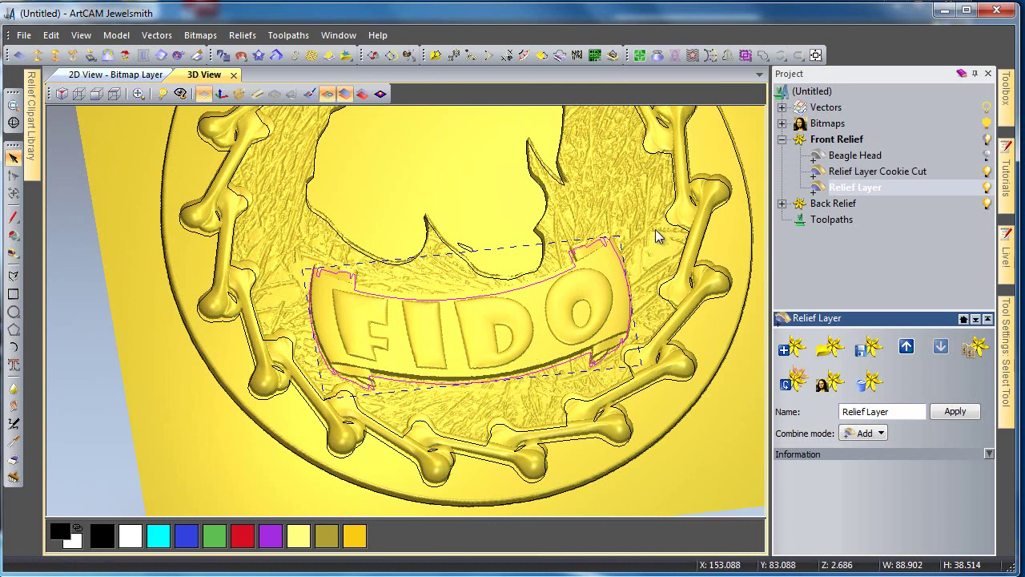
Rename the new cut layer to 'Name'.
right_click(847, 176)
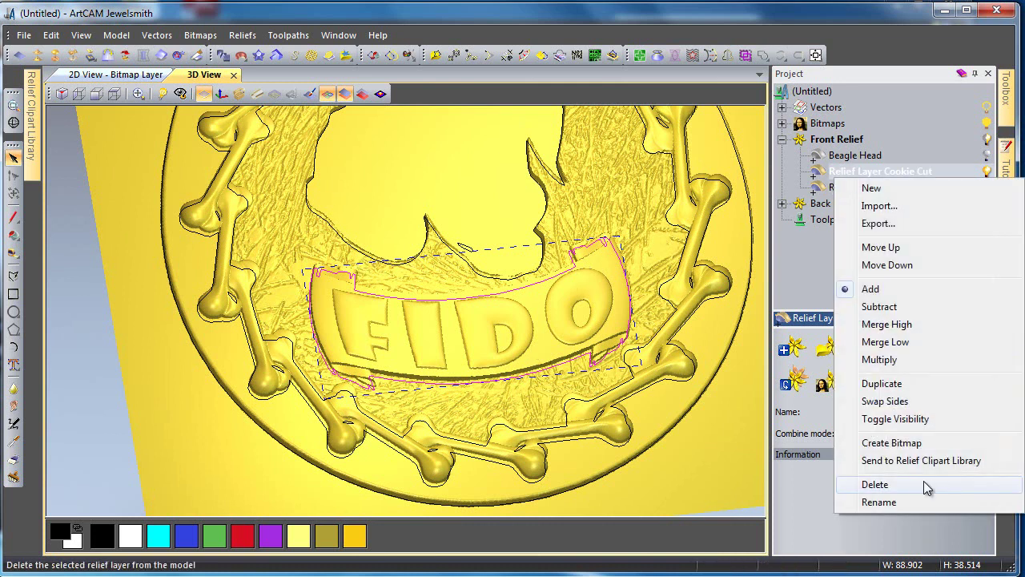
left_click(904, 505)
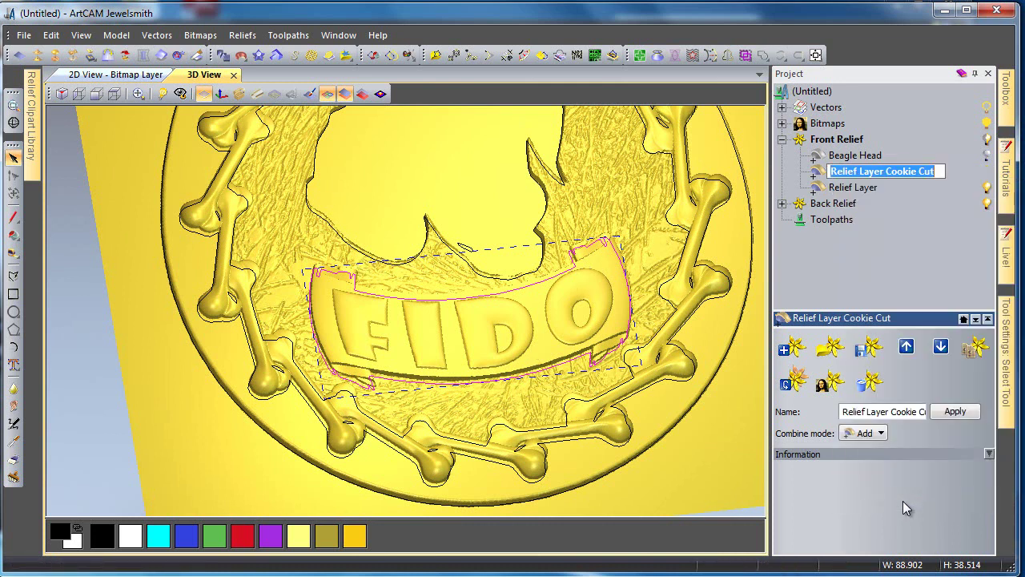
type("Name")
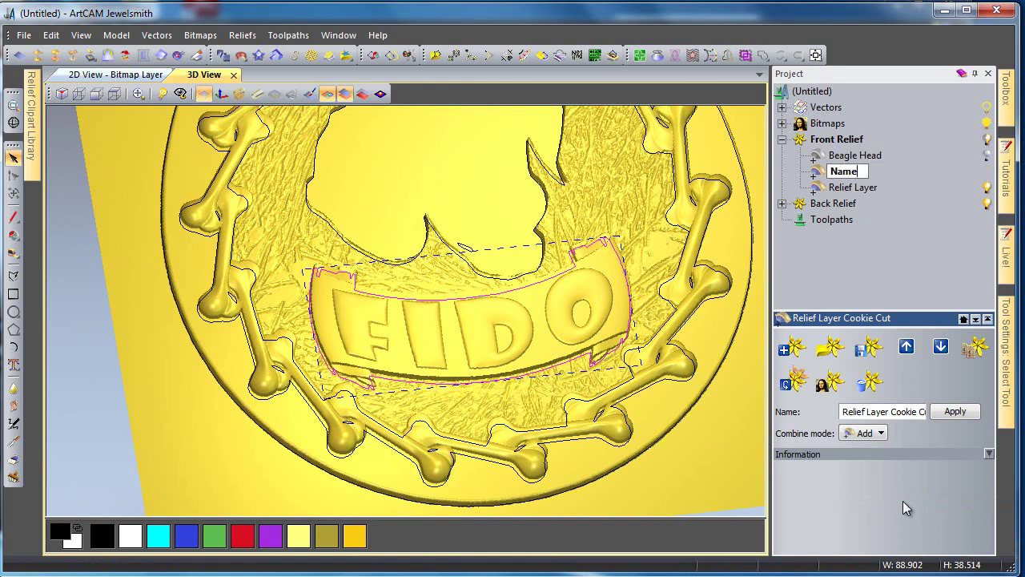
key("Return")
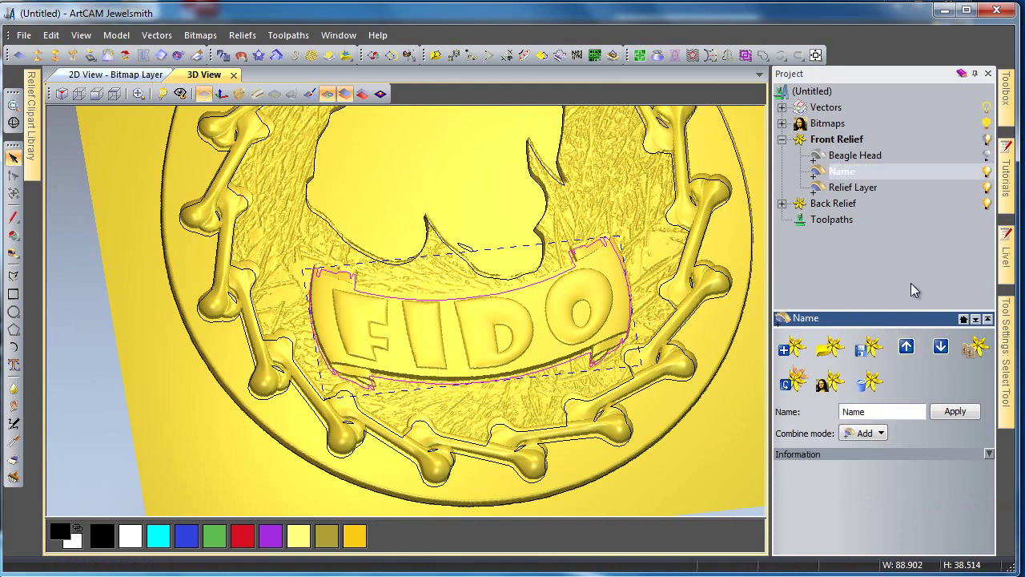
Hide the textured Relief Layer so only the Name and Beagle Head layers show.
left_click(987, 172)
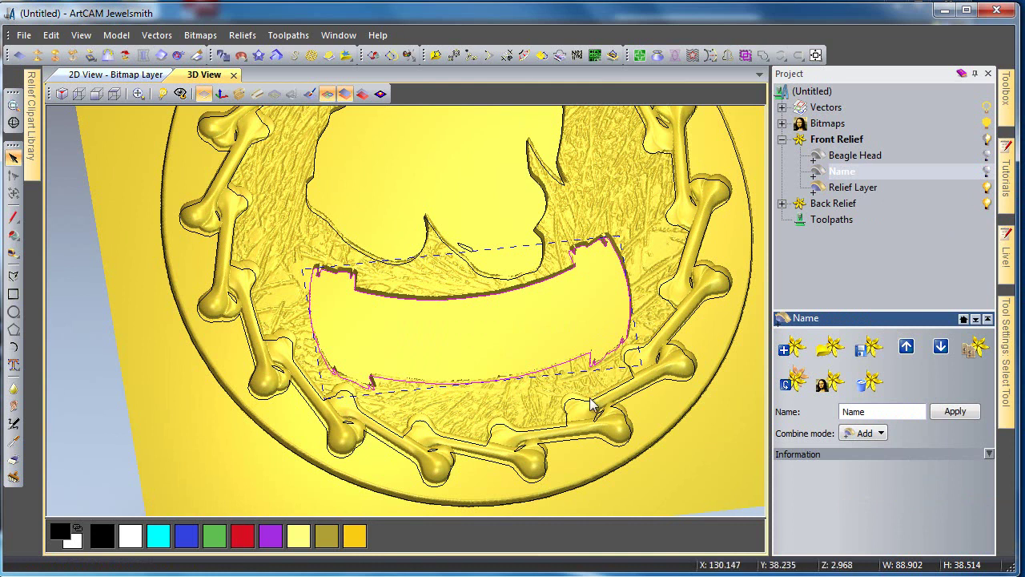
left_click_drag(550, 416, 673, 303)
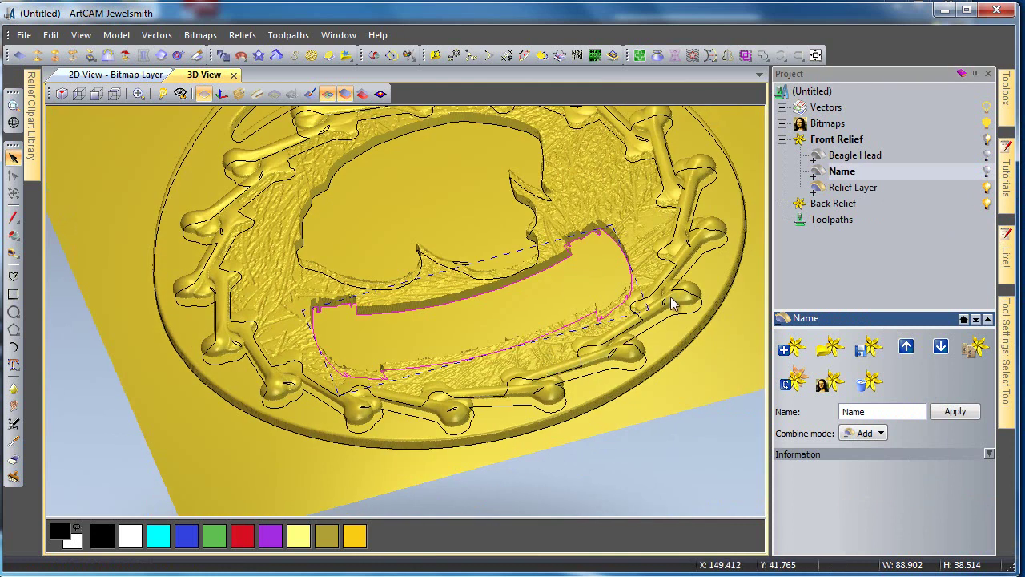
left_click(987, 188)
left_click(987, 172)
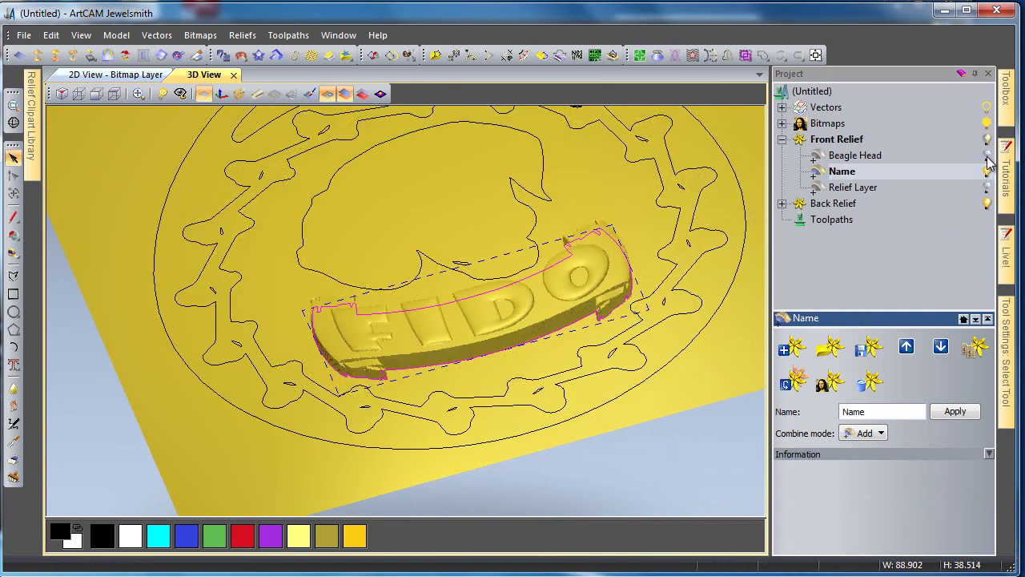
left_click(988, 155)
left_click_drag(639, 231, 592, 349)
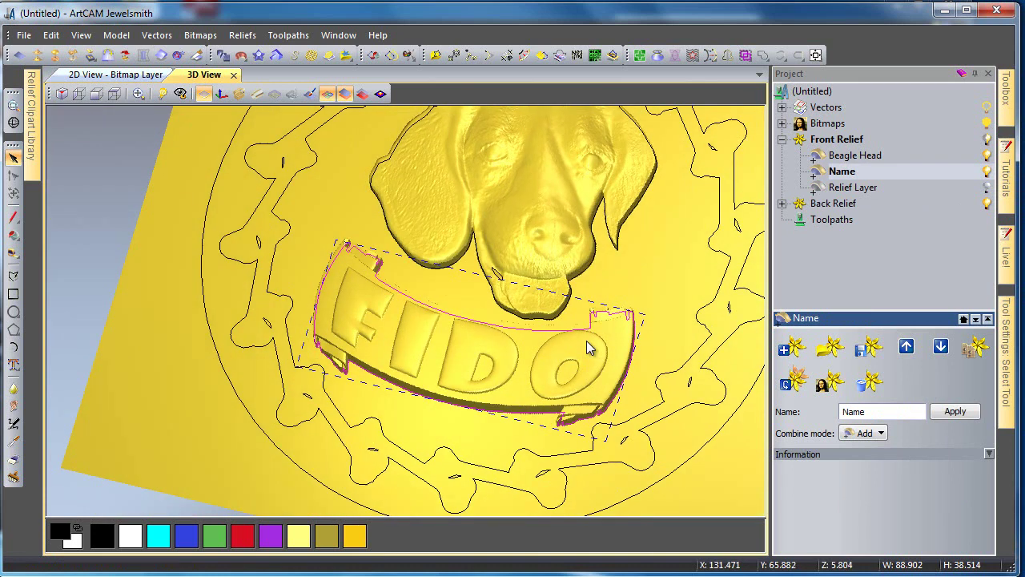
Switch to top view, hide the vector outlines, and turn the bone-border Relief Layer back on.
left_click(124, 93)
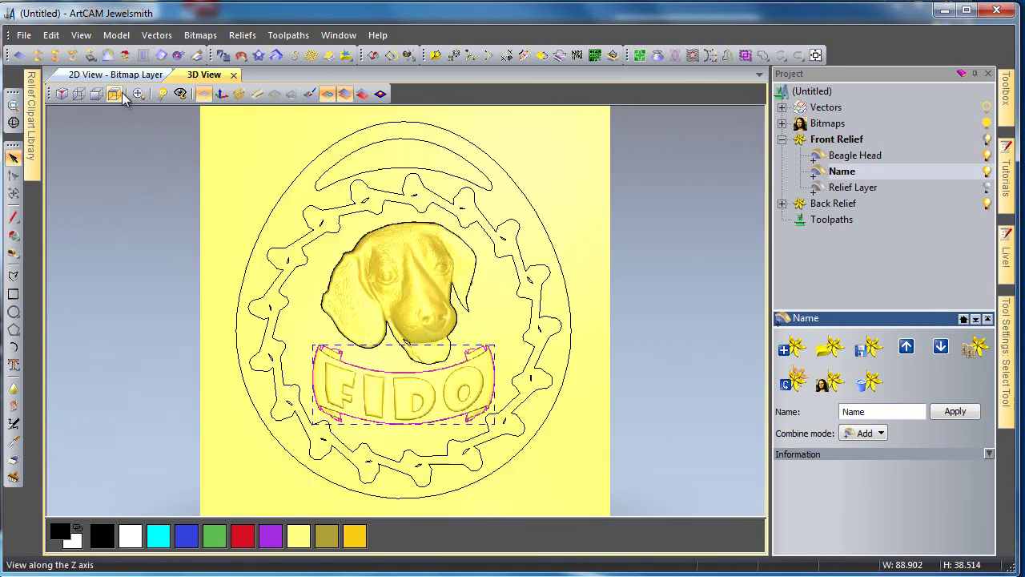
left_click(330, 97)
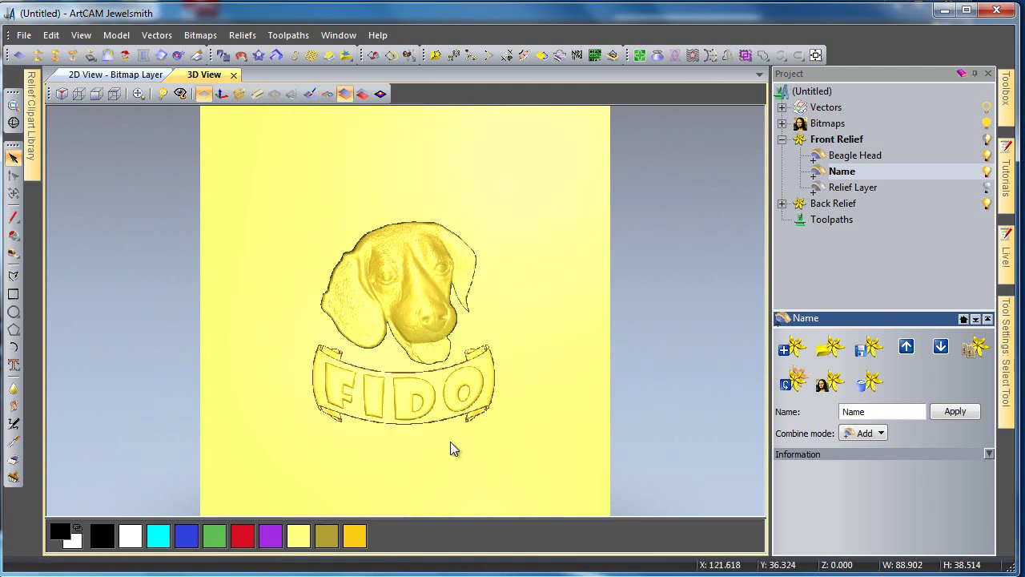
mouse_move(451, 441)
left_mouse_down()
mouse_move(442, 449)
mouse_move(466, 307)
mouse_move(459, 457)
left_mouse_up()
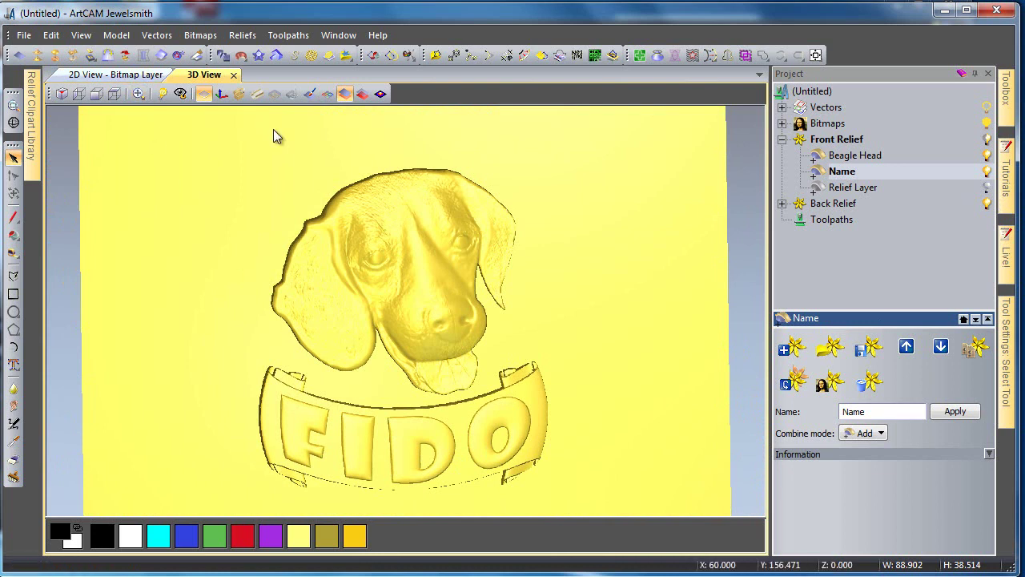
left_click(988, 187)
scroll(443, 269, "down", 2)
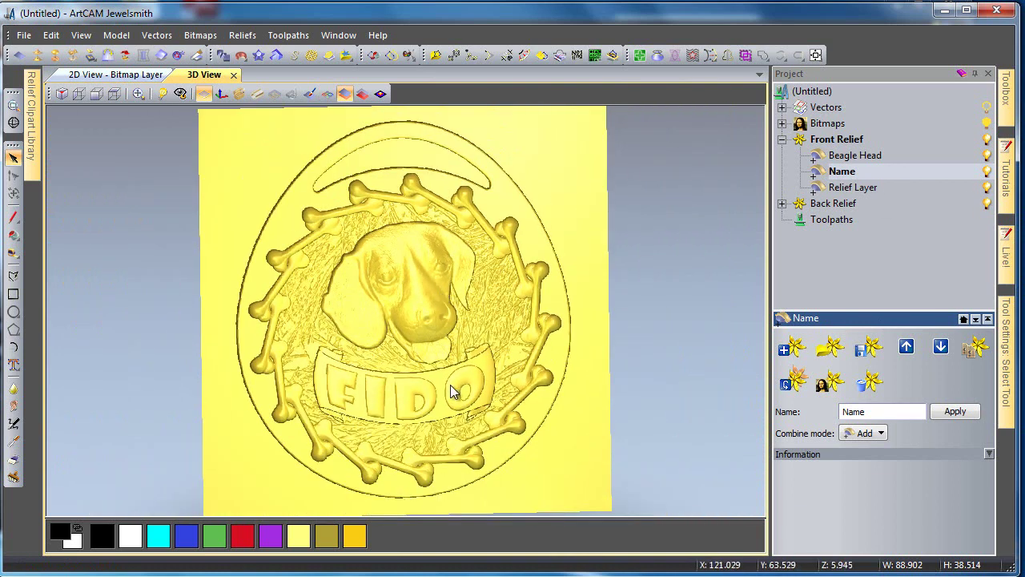
left_click_drag(456, 389, 446, 301)
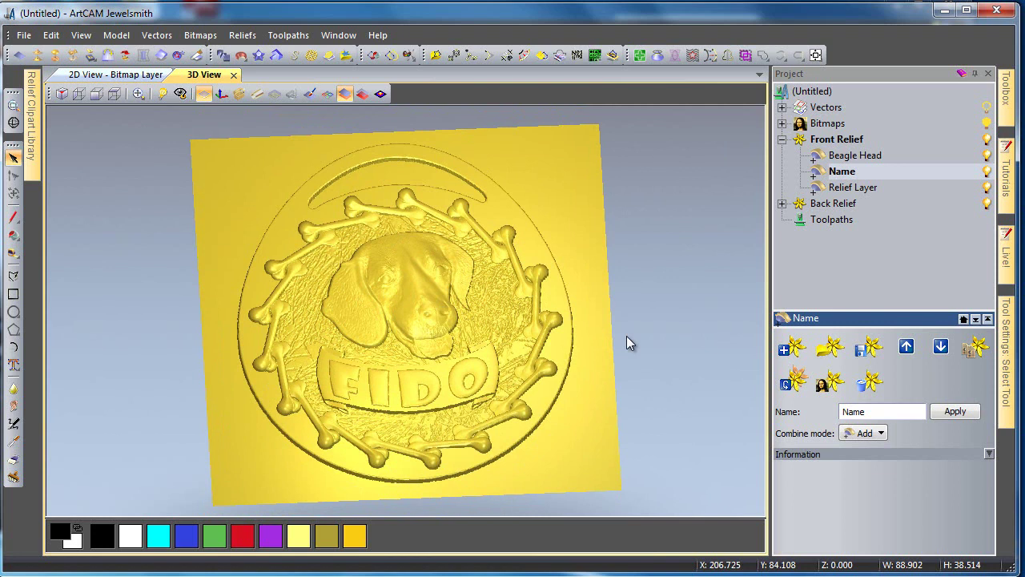
Pin the Relief Clipart Library panel and pick Robs from the Libraries list.
mouse_move(32, 152)
left_click(216, 73)
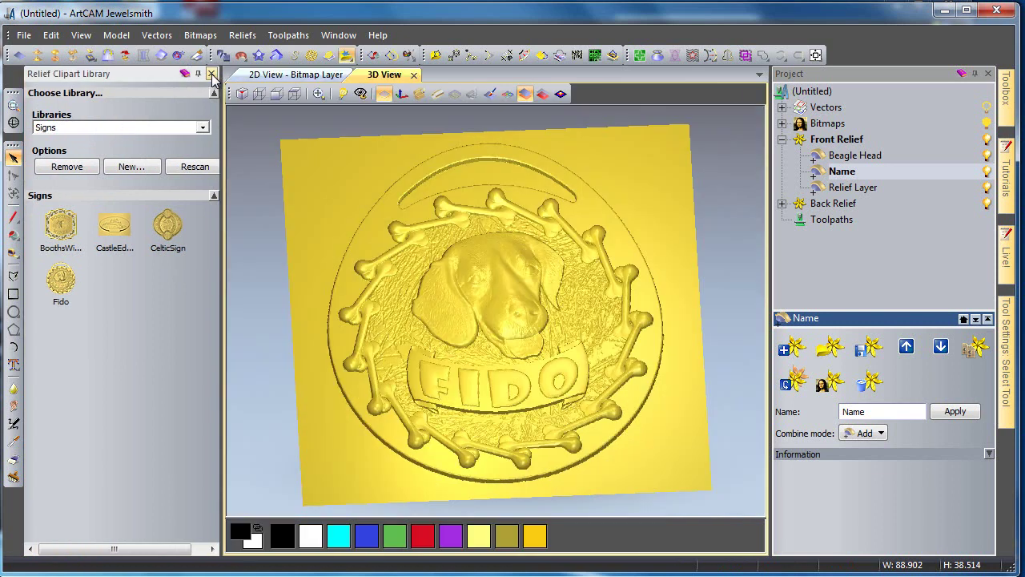
left_click(117, 129)
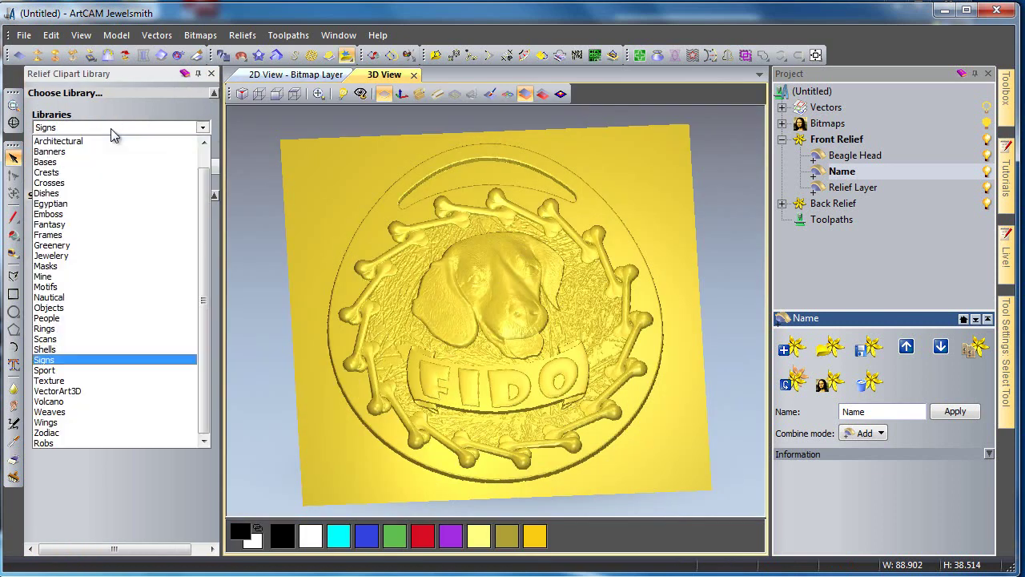
left_click(105, 442)
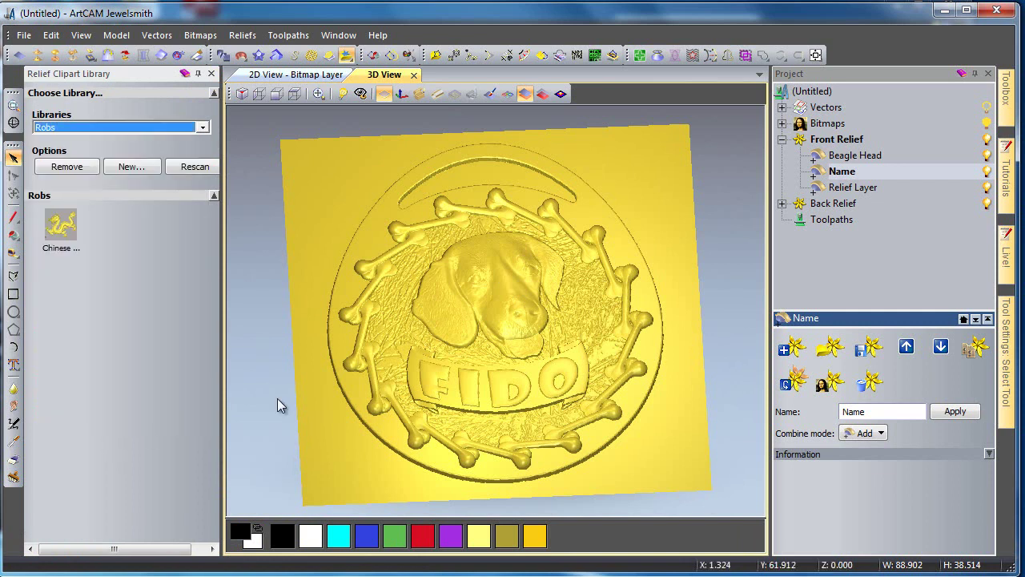
Hide the Relief Layer, Name layer and zero plane, then drag Beagle Head into the Robs library.
left_click(987, 187)
left_click(987, 171)
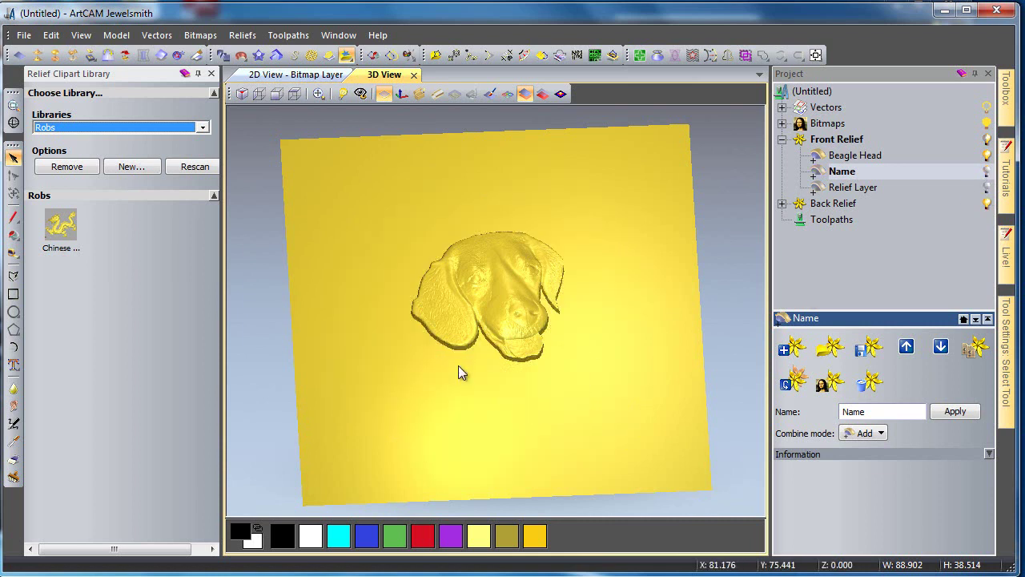
left_click(512, 353)
scroll(512, 351, "up", 5)
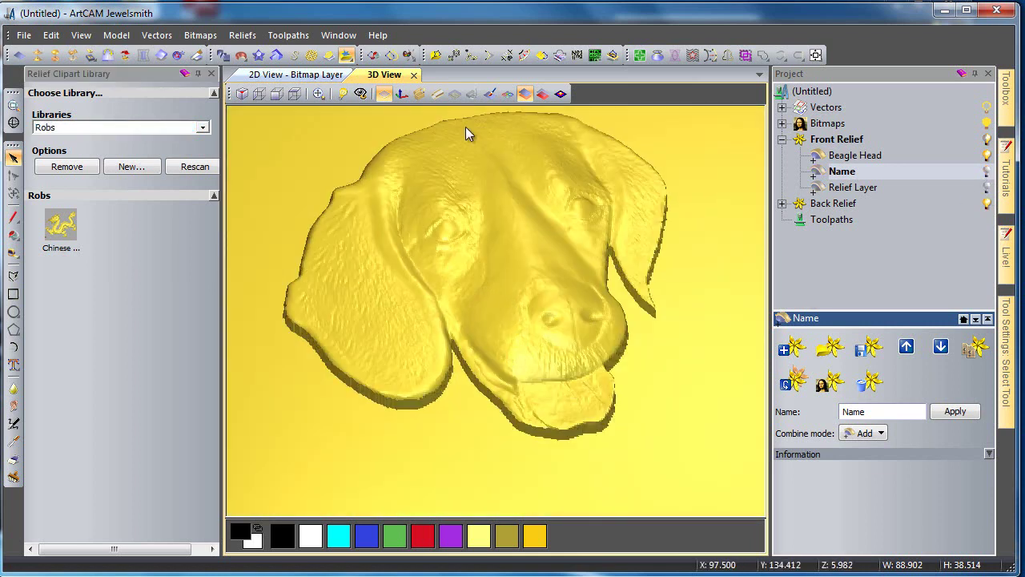
left_click(385, 95)
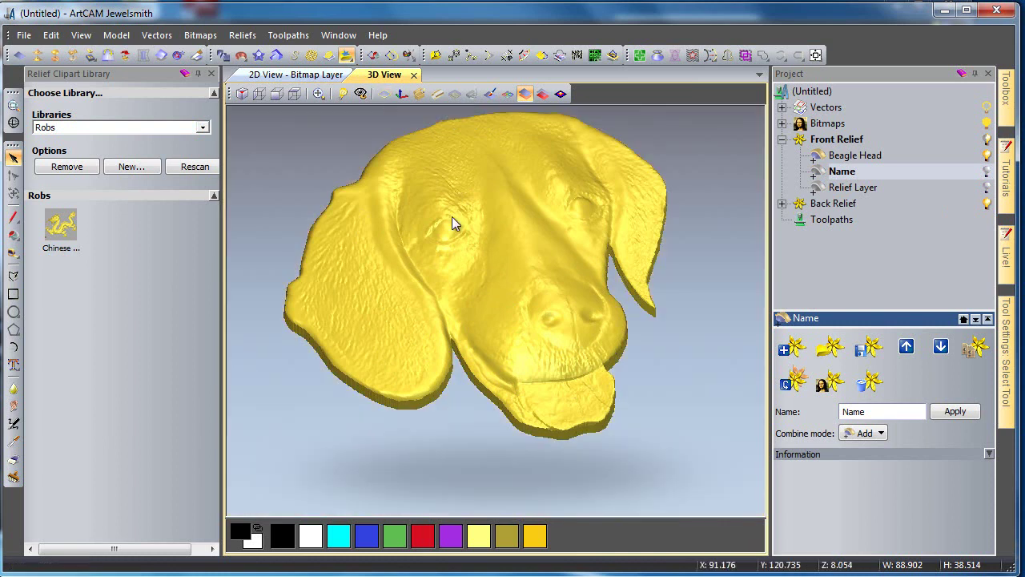
scroll(456, 249, "up", 3)
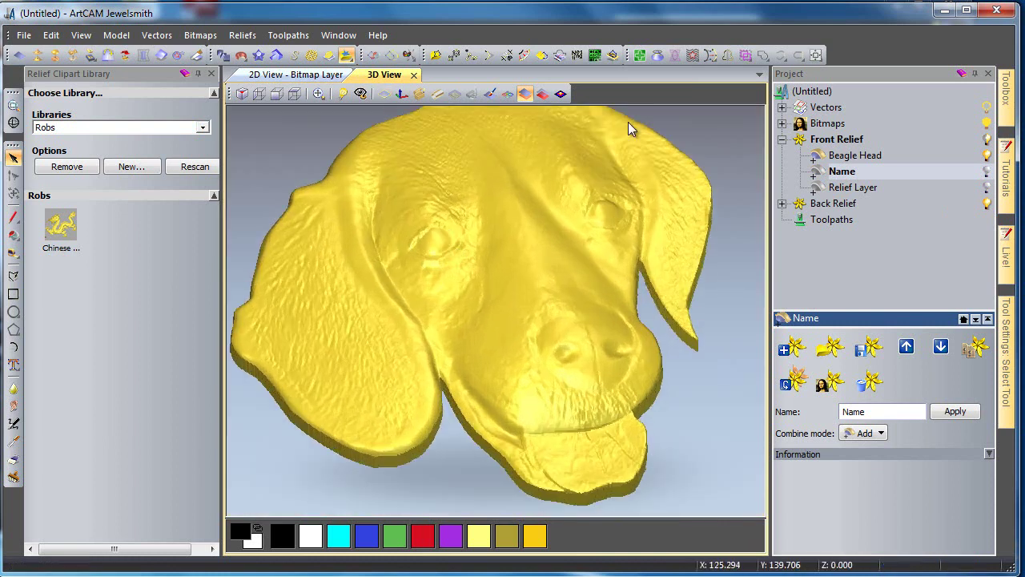
left_click_drag(875, 154, 403, 238)
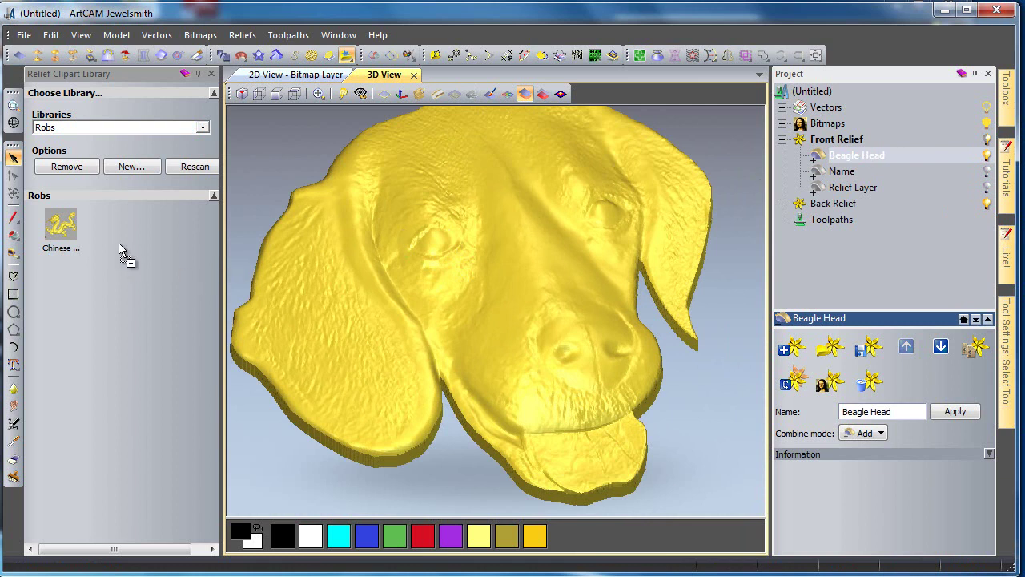
left_click_drag(119, 243, 119, 243)
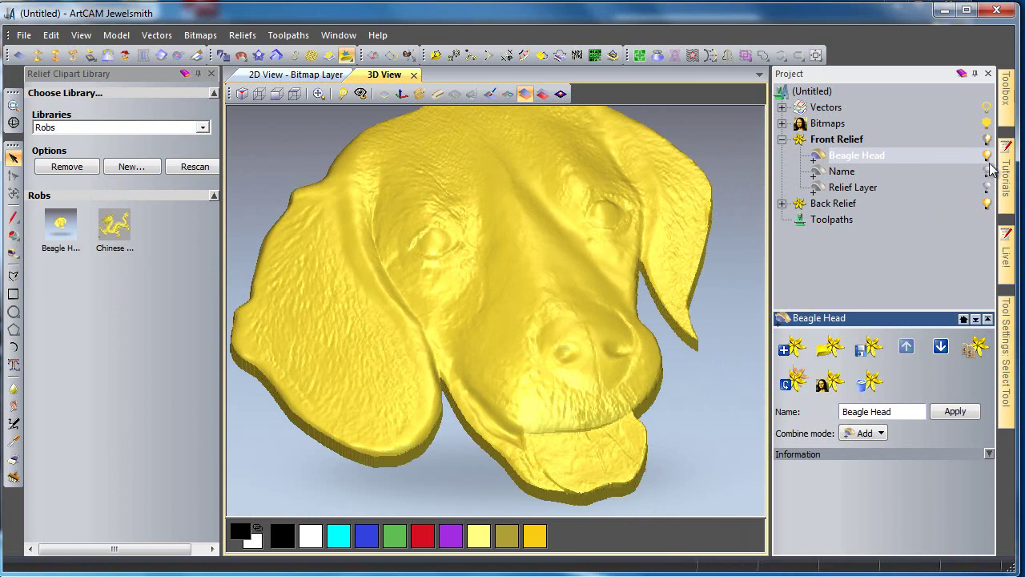
Show only the Name layer, hiding Beagle Head, and drag Name into the Robs clipart library.
left_click(841, 172)
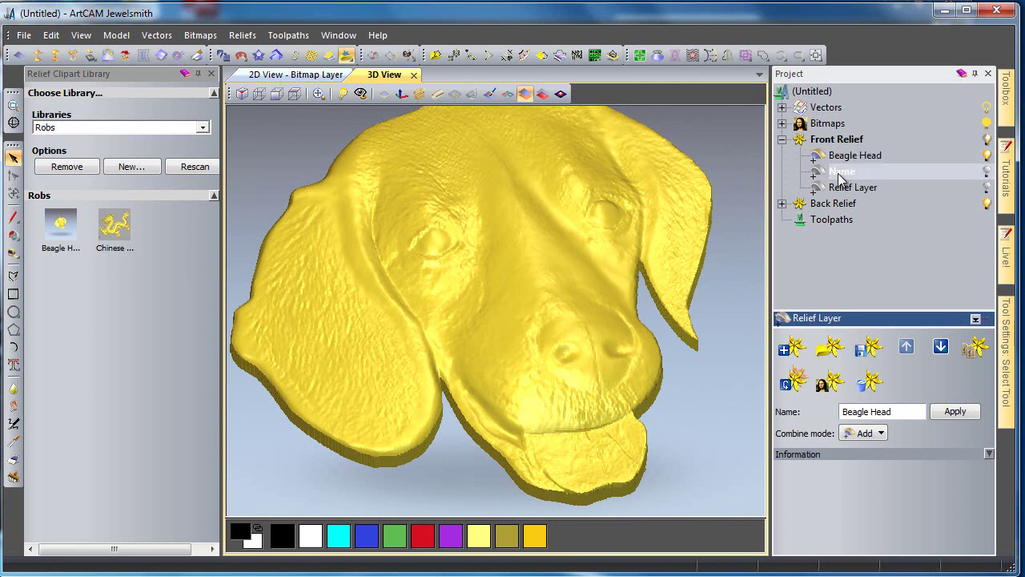
left_click(988, 172)
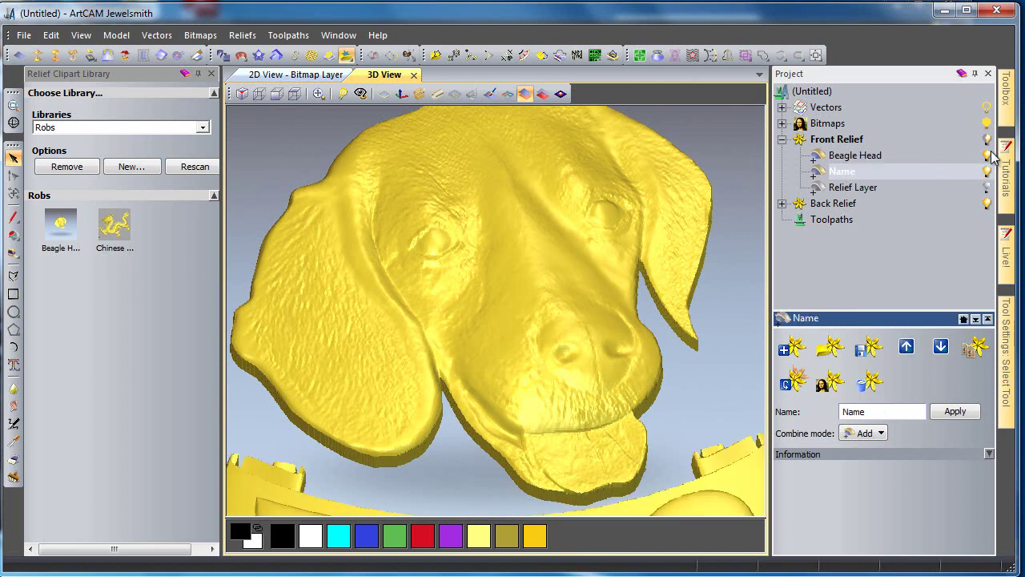
left_click(988, 156)
left_click_drag(582, 350, 559, 104)
left_click_drag(843, 171, 163, 259)
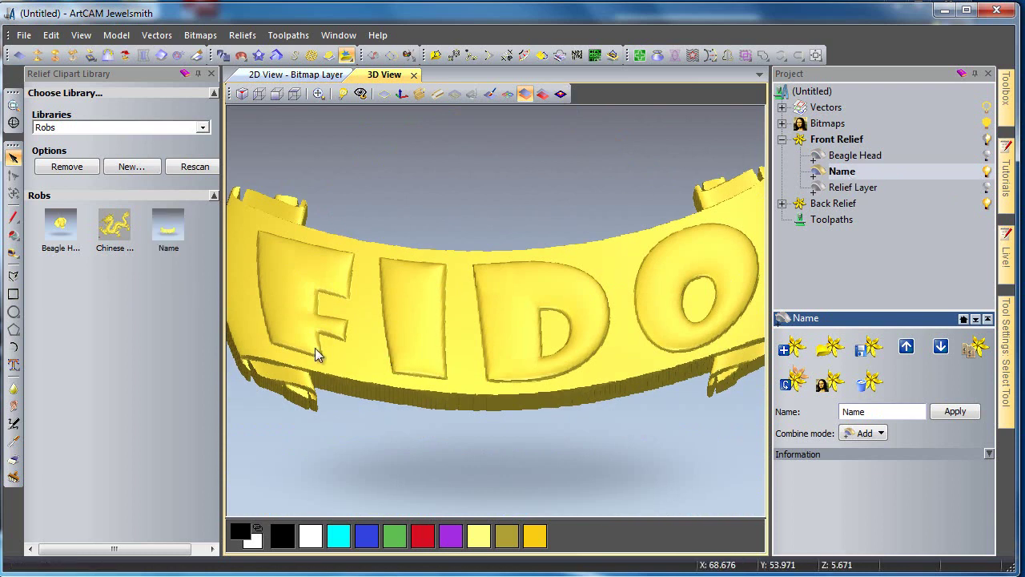
scroll(315, 348, "down", 5)
Start a new 200 × 200 mm model without saving the old one, and reopen the Relief Clipart Library.
left_click(852, 190)
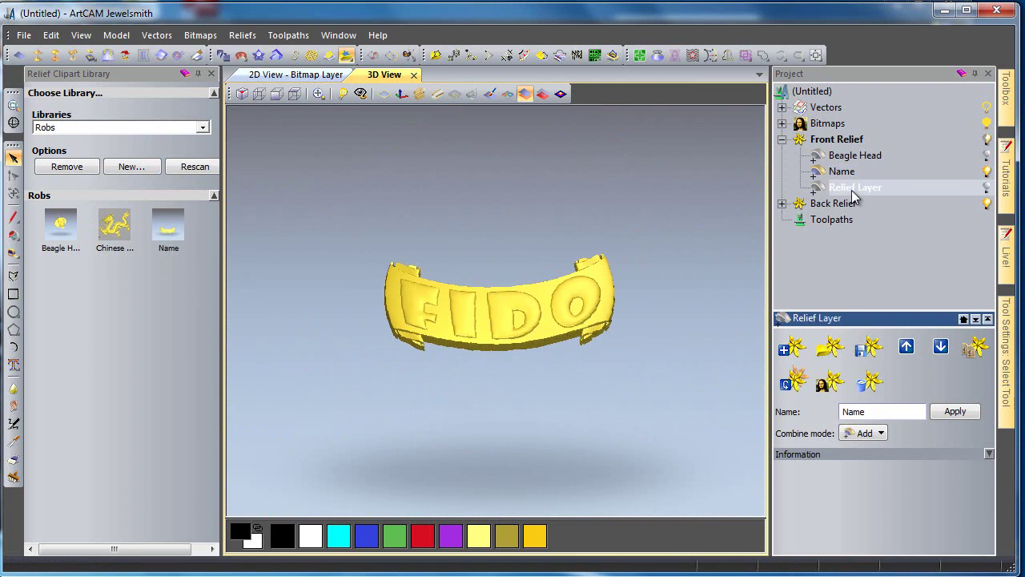
left_click(24, 35)
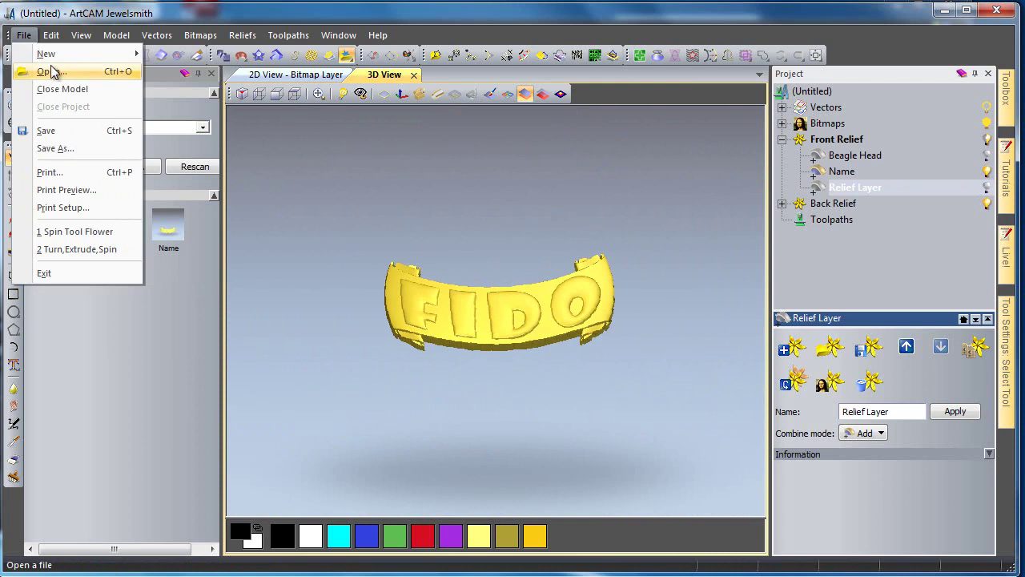
mouse_move(72, 54)
left_click(154, 57)
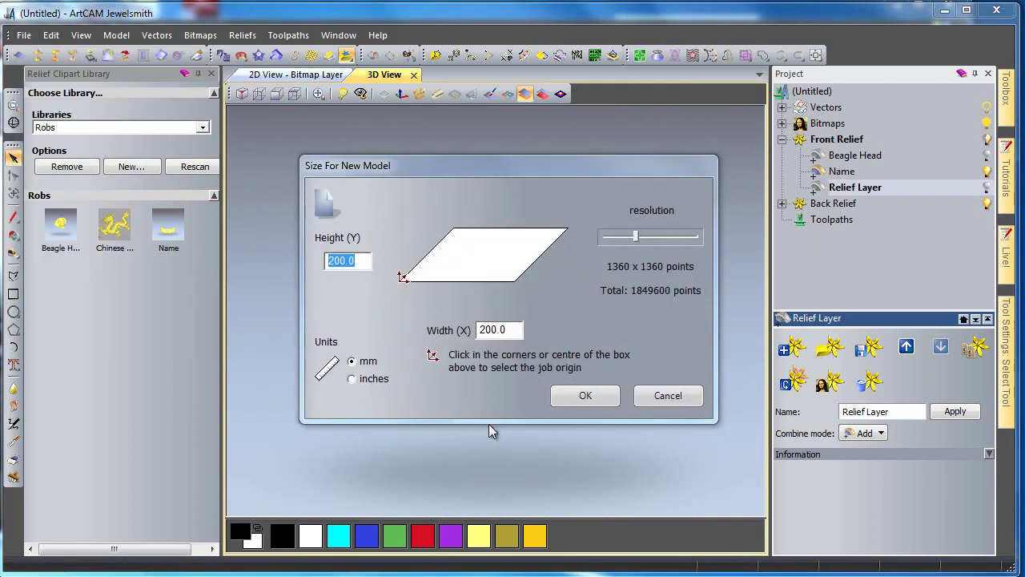
left_click(584, 395)
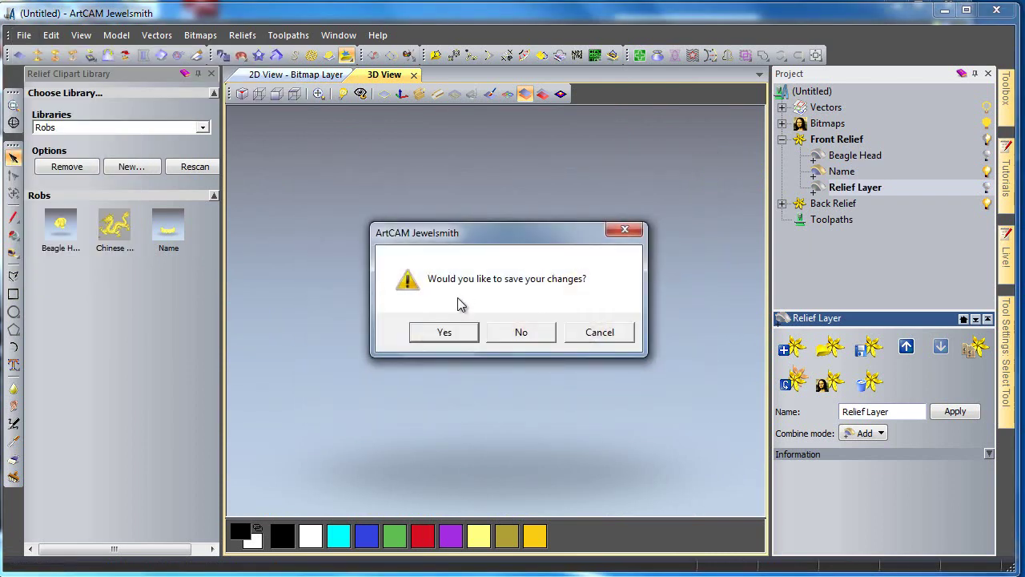
left_click(522, 333)
left_click(351, 56)
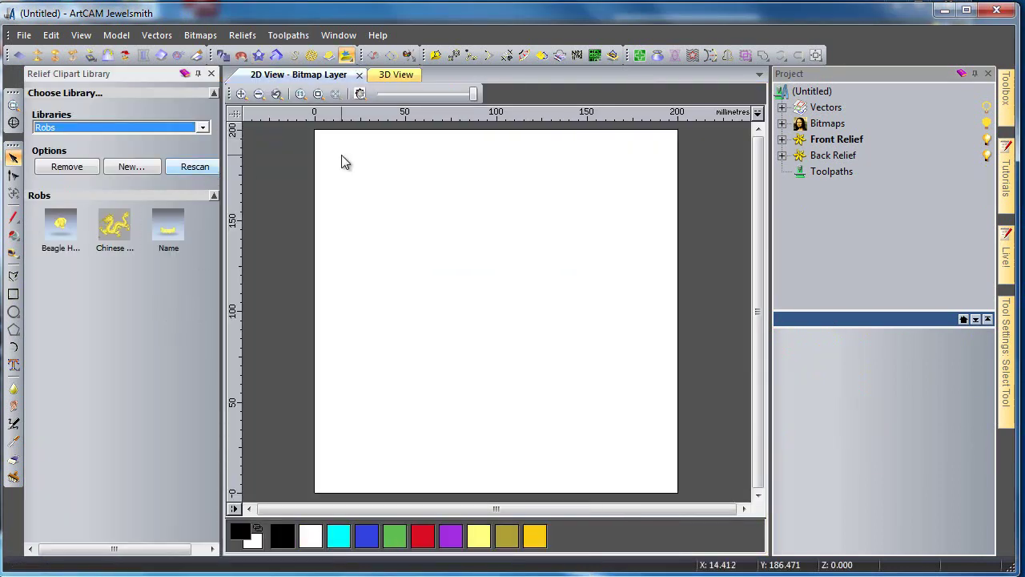
Load the Beagle Head clipart onto the new model's relief plane in the 3D view.
left_click(392, 74)
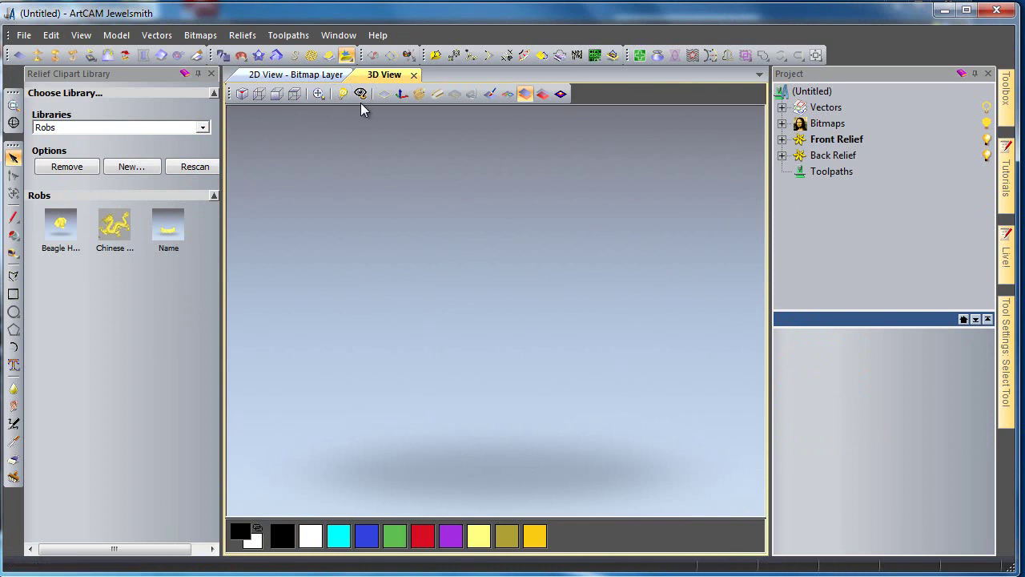
left_click(380, 95)
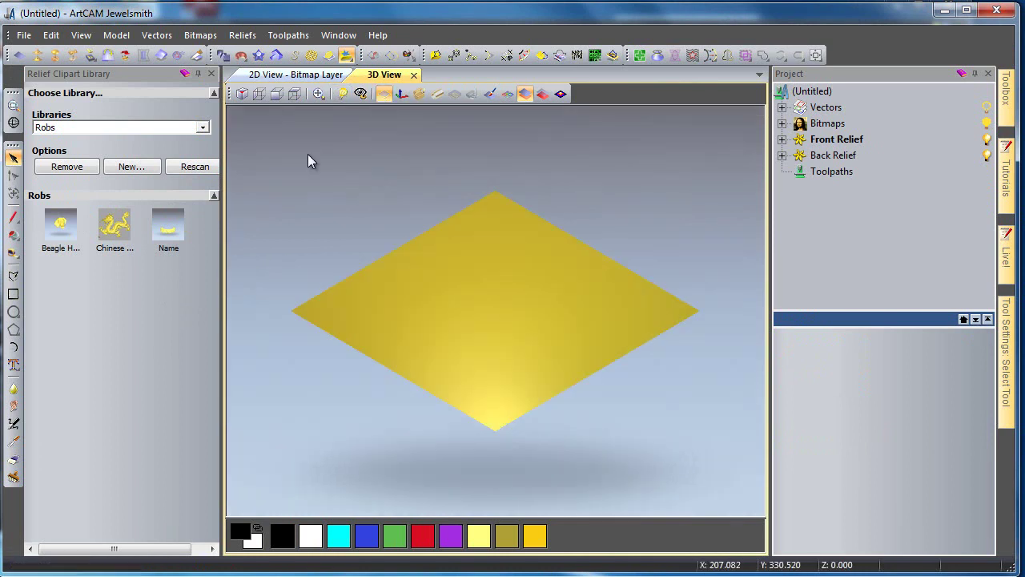
left_click(50, 224)
key("0")
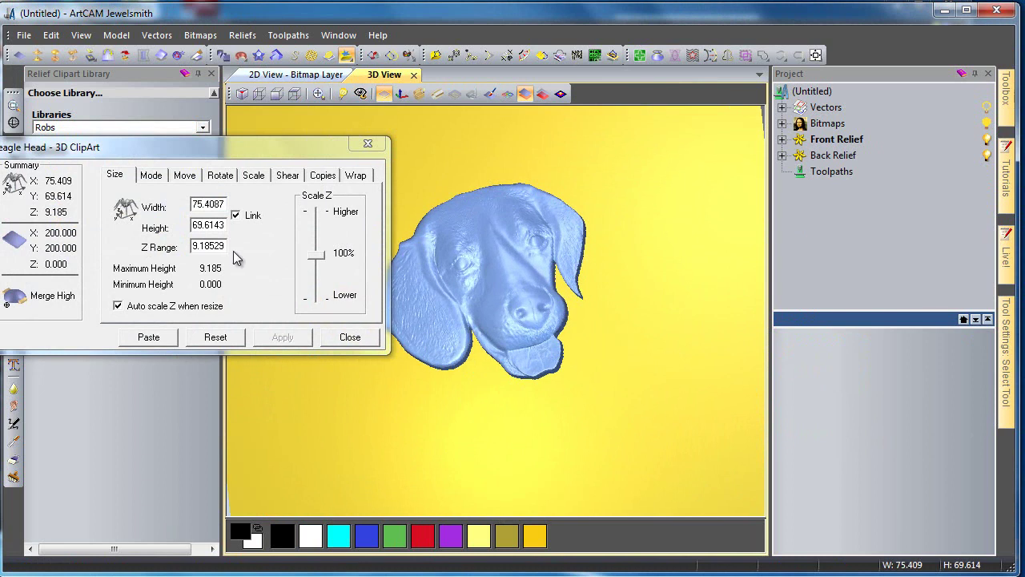
Enlarge the Beagle Head to about 140%, roughly 105.6 × 97.5 mm.
left_click(254, 178)
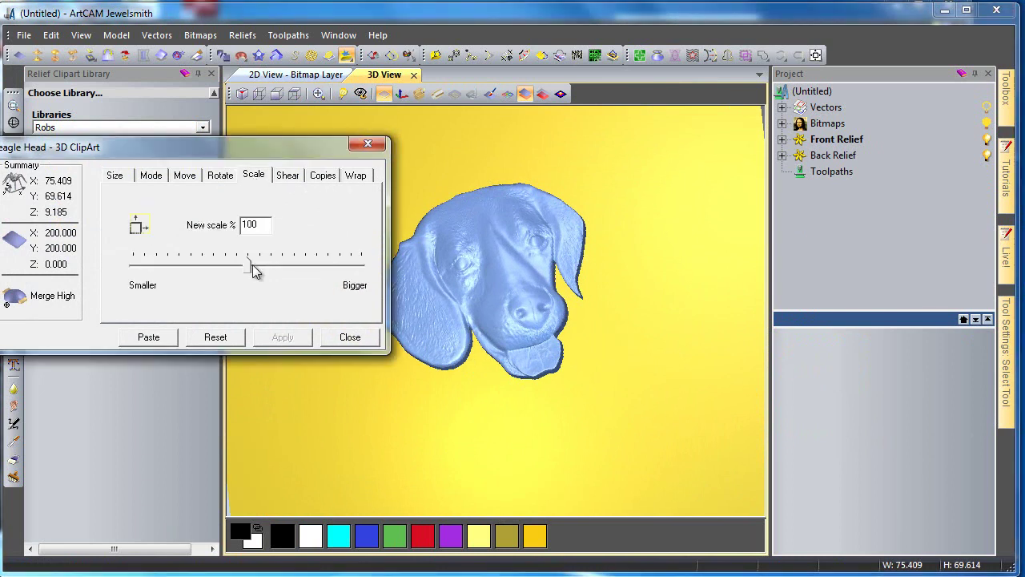
left_click_drag(255, 271, 288, 272)
left_click(284, 337)
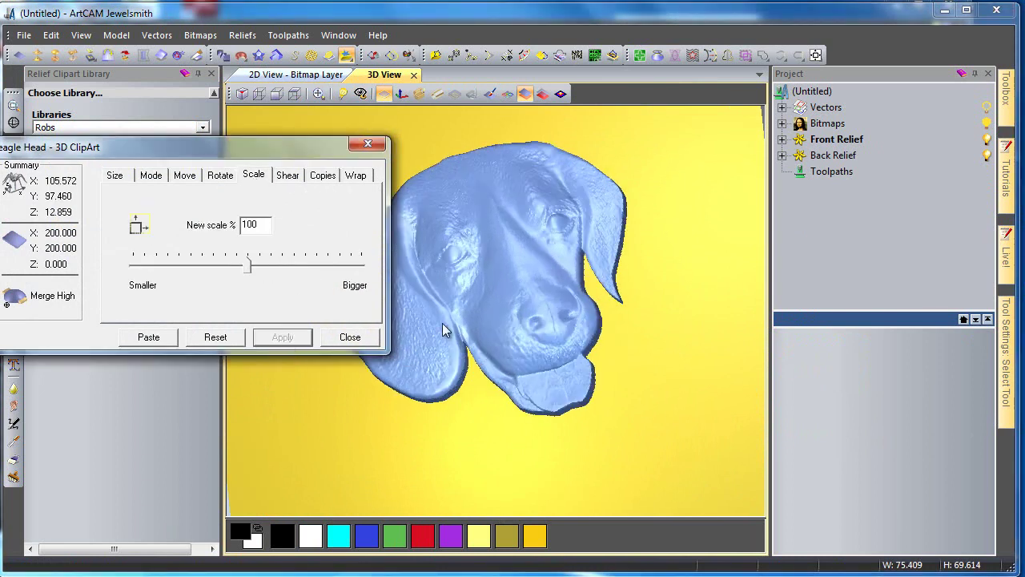
left_click_drag(442, 323, 373, 358)
left_click_drag(257, 150, 269, 338)
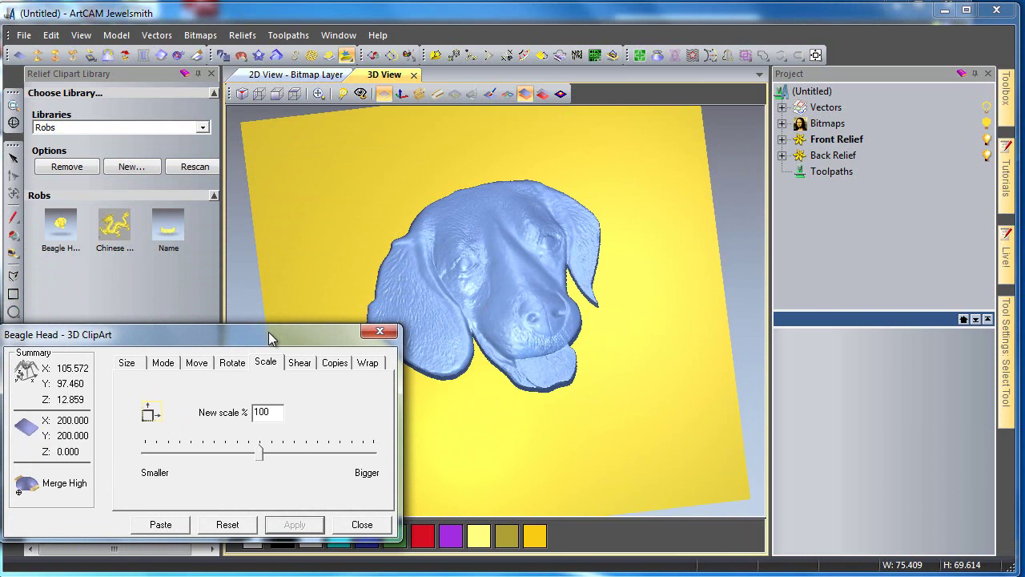
Load the FIDO Name clipart and scale it to 115%.
double_click(163, 224)
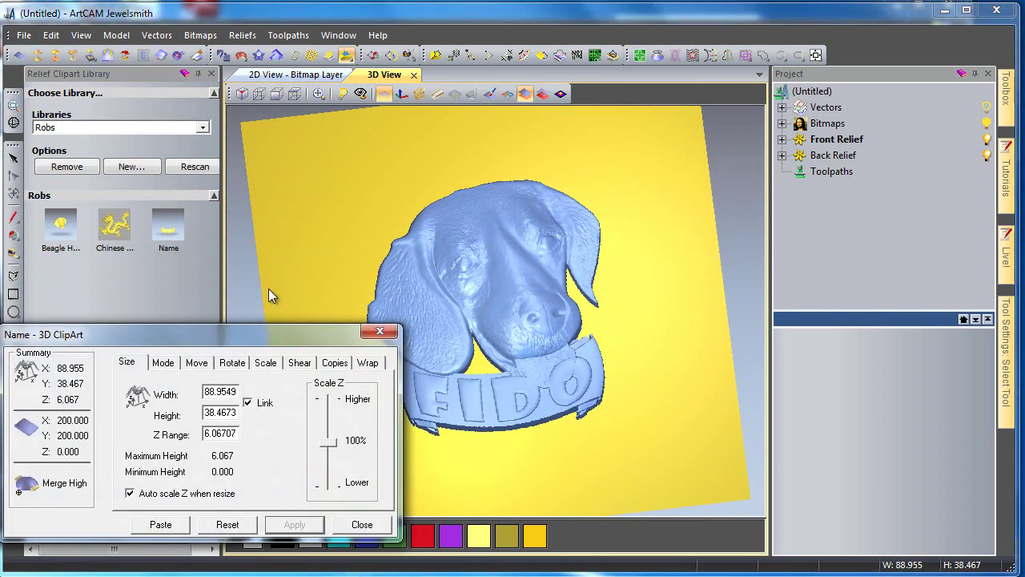
left_click_drag(539, 396, 535, 416)
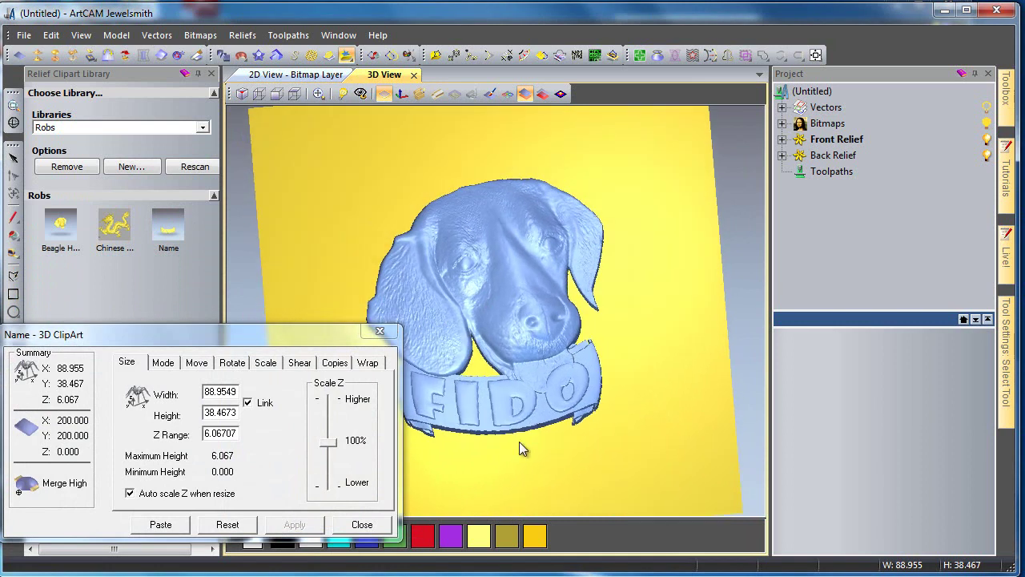
left_click(266, 363)
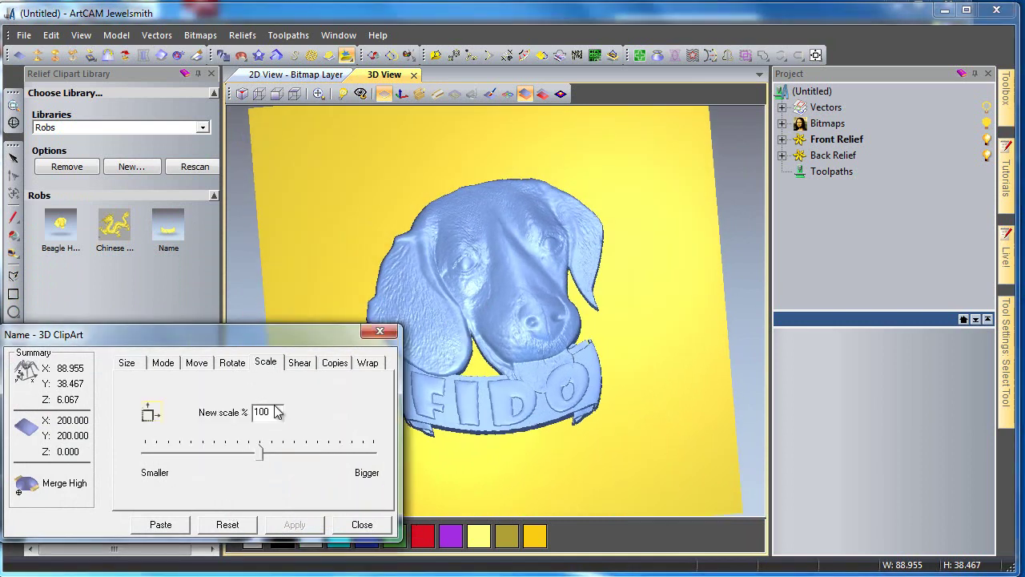
left_click_drag(260, 458, 275, 458)
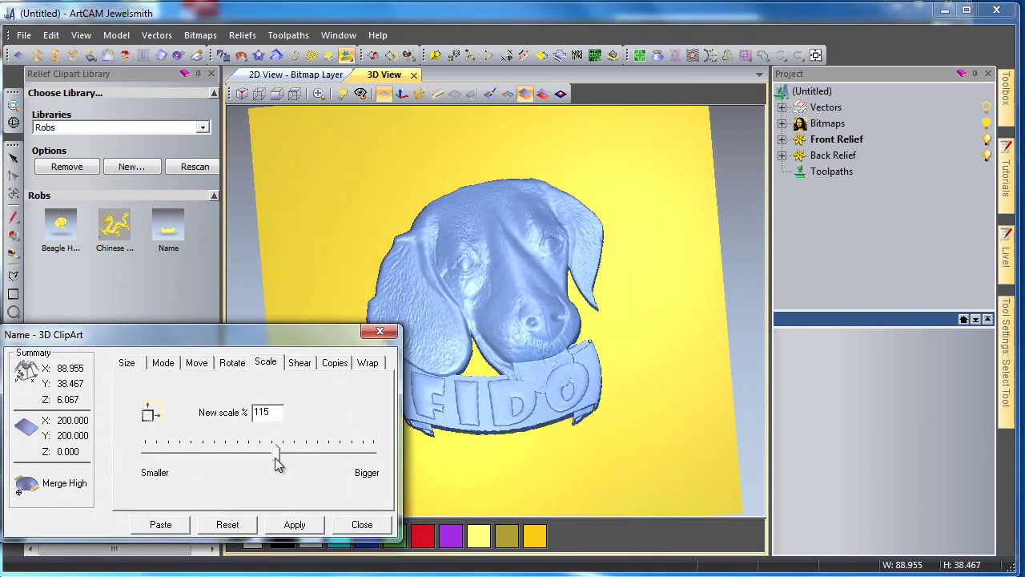
left_click(291, 525)
Move the FIDO banner up so it sits beneath the beagle's chin.
right_click(472, 382)
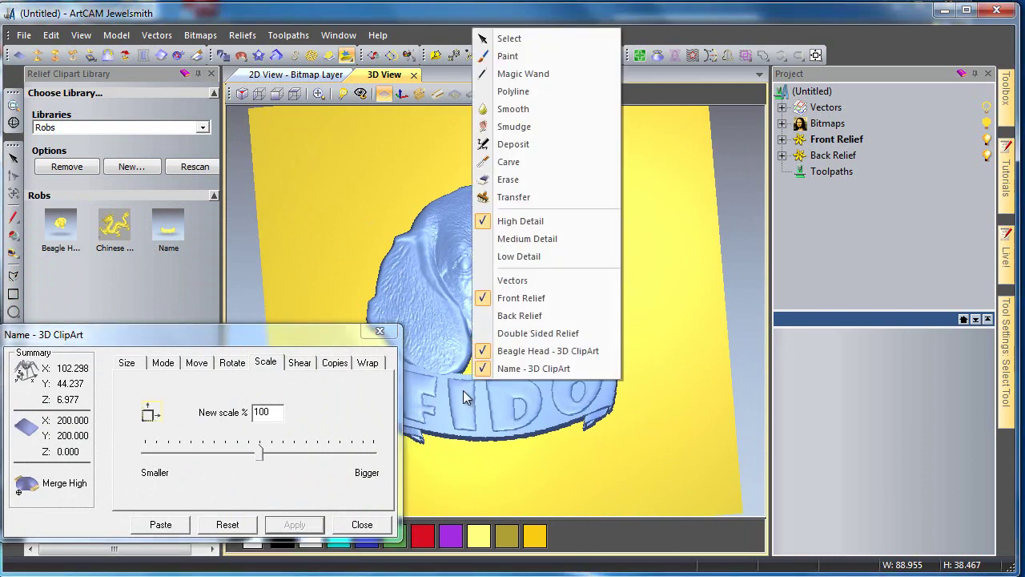
left_click(510, 39)
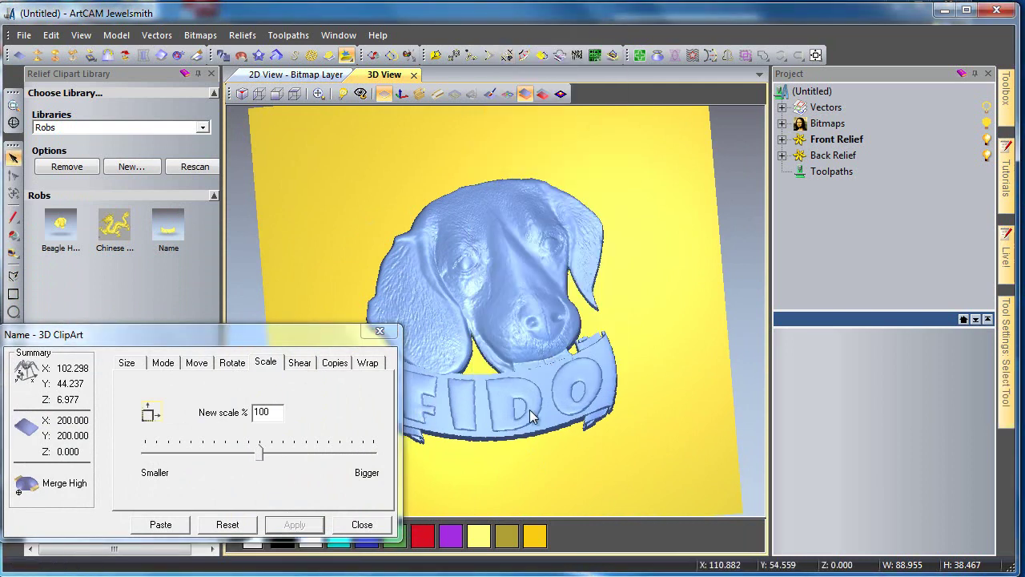
left_click(507, 94)
left_click_drag(536, 437, 585, 427)
left_click(294, 94)
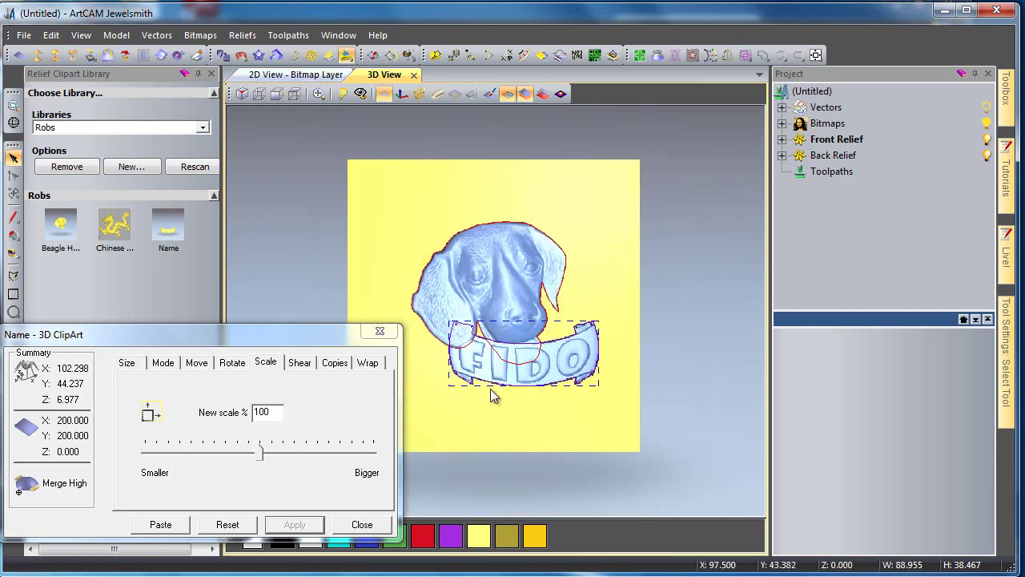
scroll(497, 391, "up", 3)
left_click_drag(506, 451, 527, 424)
scroll(527, 424, "down", 3)
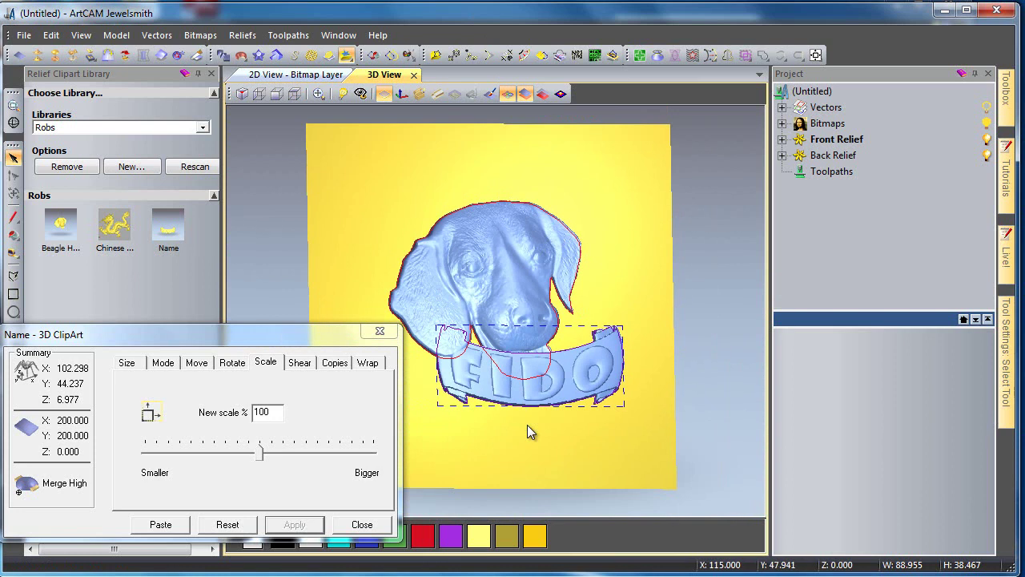
Rotate the FIDO banner by -38°, then rotate it back upright with +38°.
left_click(231, 365)
left_click_drag(250, 426, 224, 426)
left_click(288, 524)
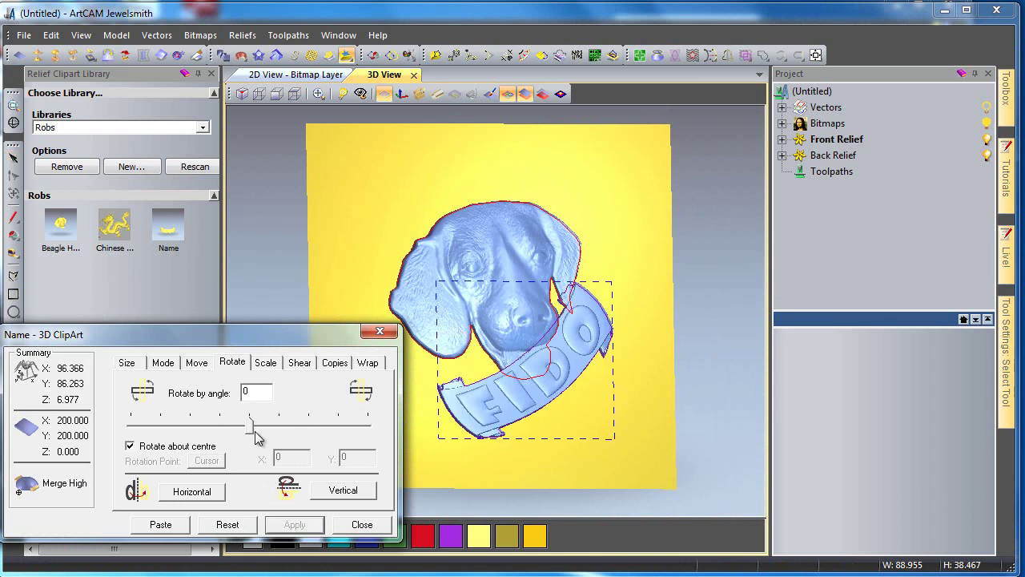
left_click_drag(253, 432, 267, 430)
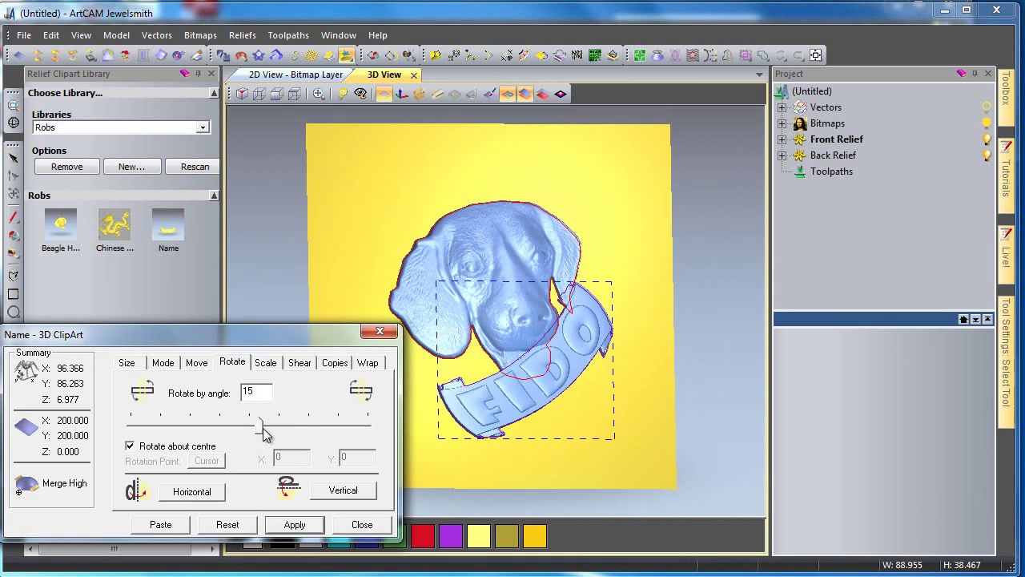
left_click(294, 525)
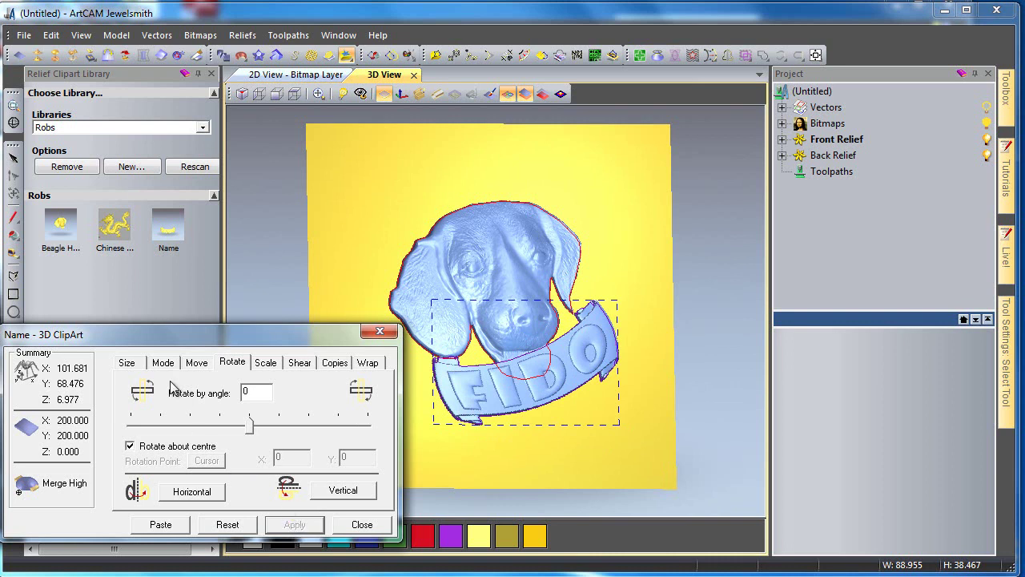
Set the banner's Z Range to 4, then paste it into the relief.
left_click(144, 364)
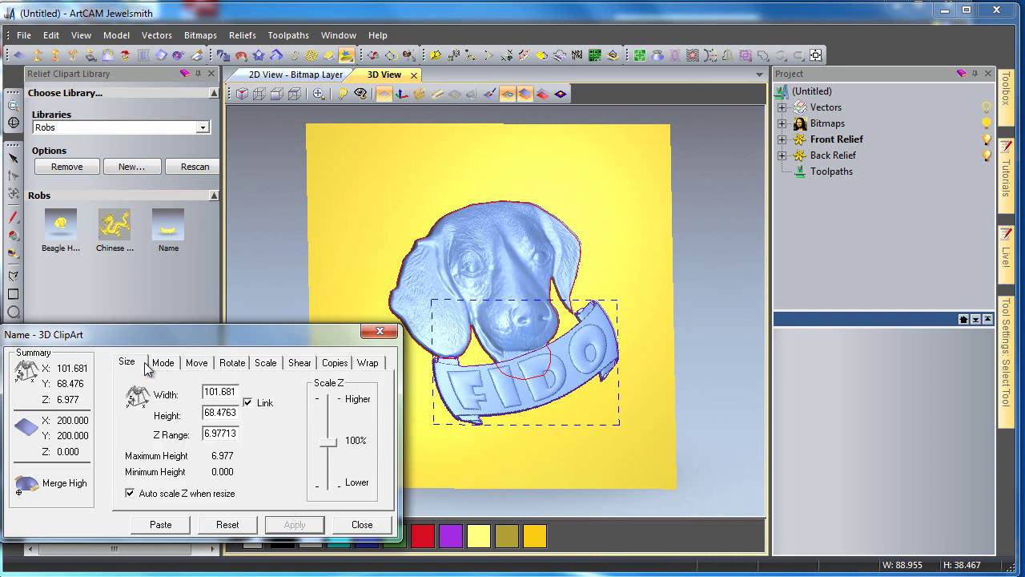
left_click_drag(237, 429, 189, 433)
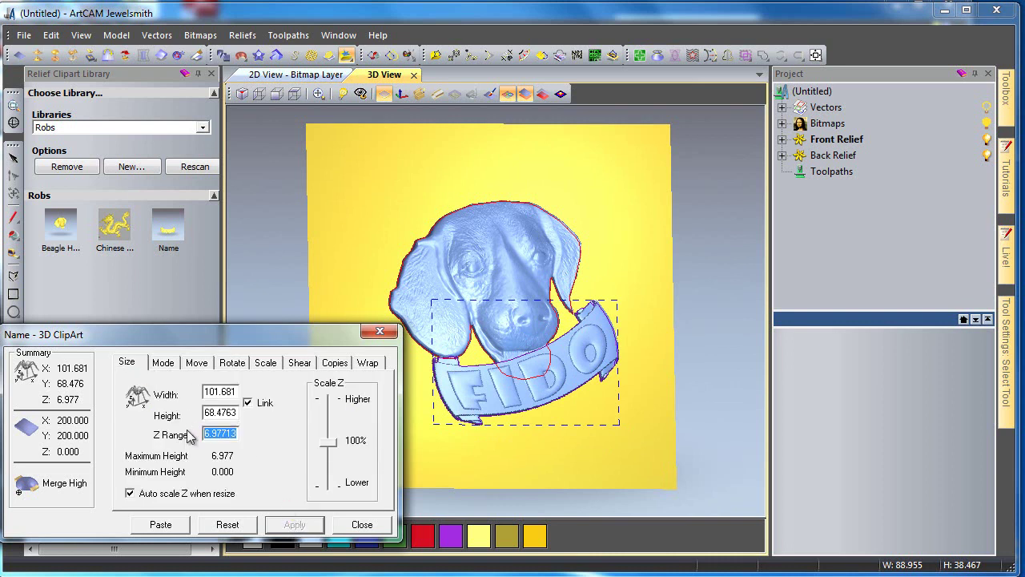
type("4")
left_click(292, 525)
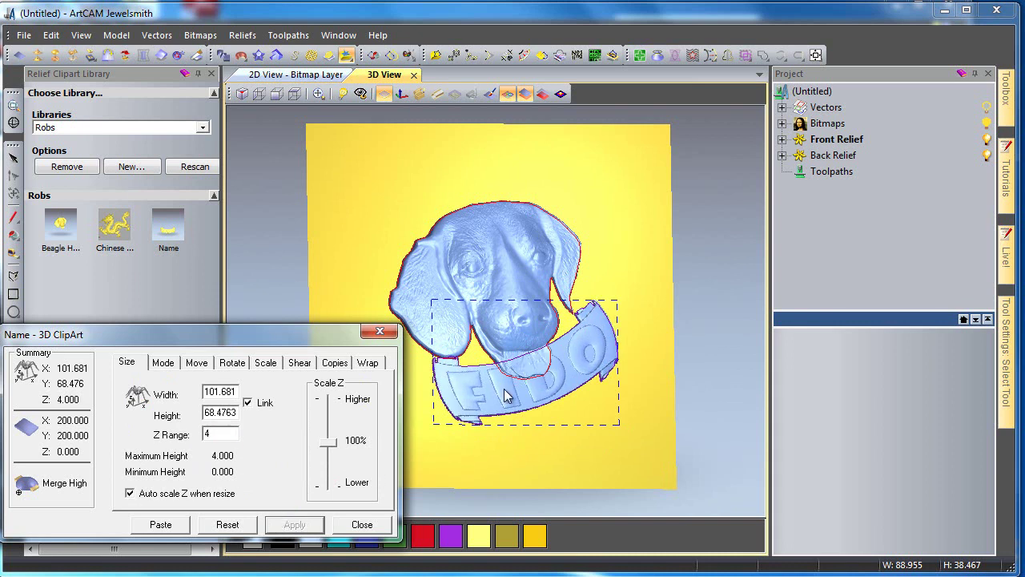
mouse_move(515, 385)
left_mouse_down()
mouse_move(519, 308)
mouse_move(516, 407)
mouse_move(515, 380)
mouse_move(515, 390)
left_mouse_up()
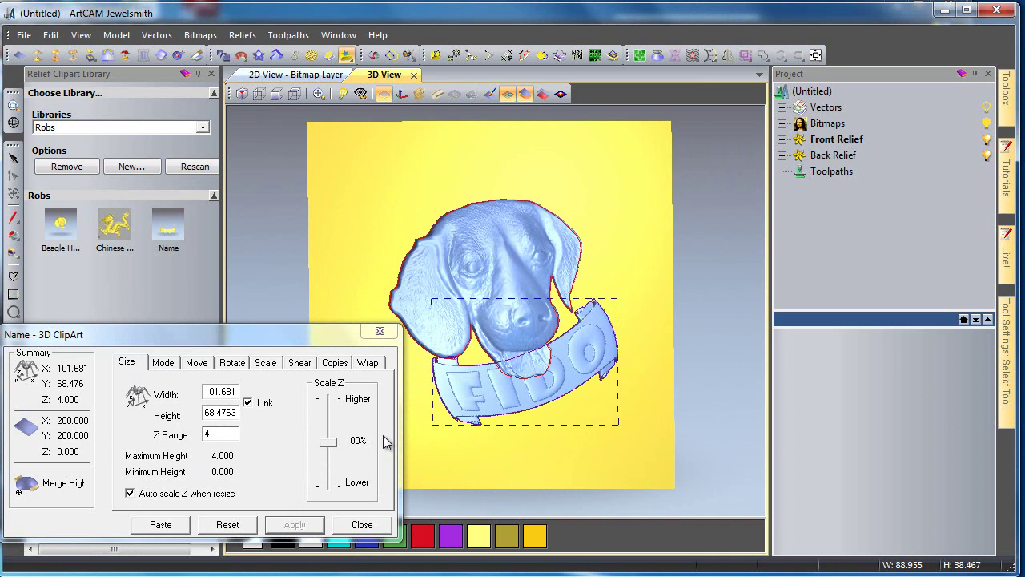
left_click(148, 527)
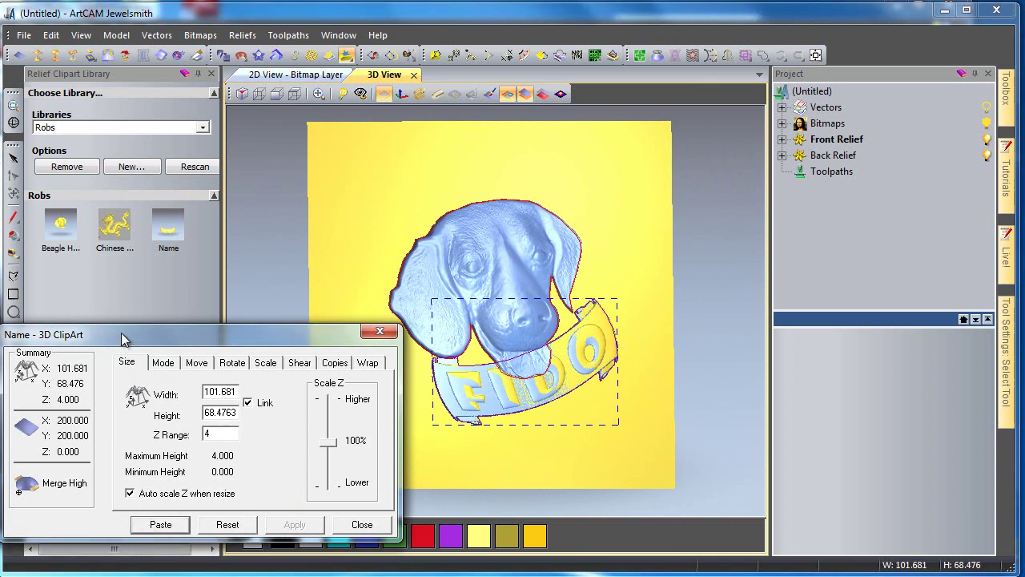
left_click(339, 483)
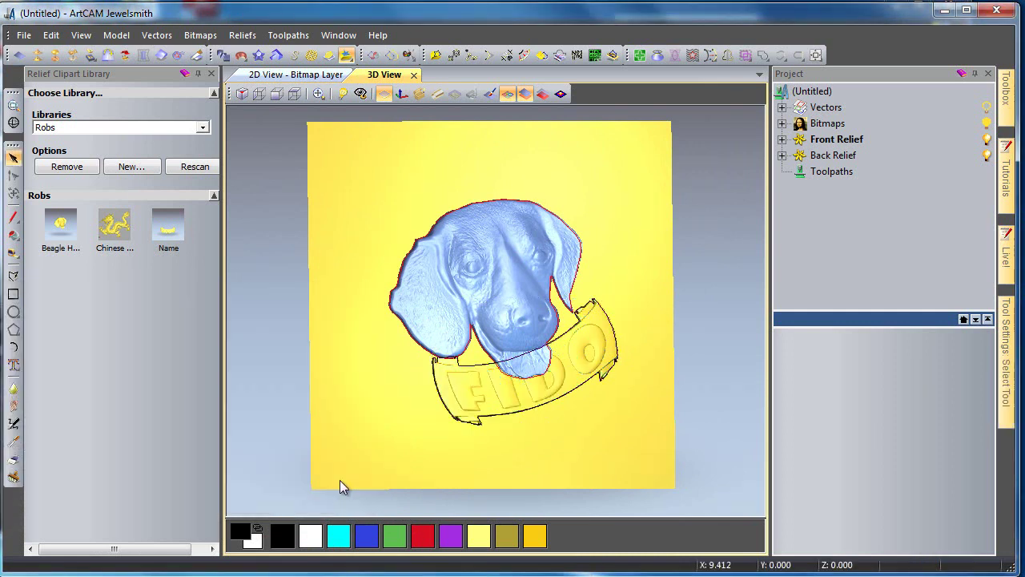
Reopen the Beagle Head clipart and rescale it with the Scale slider.
double_click(410, 340)
left_click_drag(281, 453, 265, 453)
left_click(294, 524)
left_click_drag(502, 394, 513, 421)
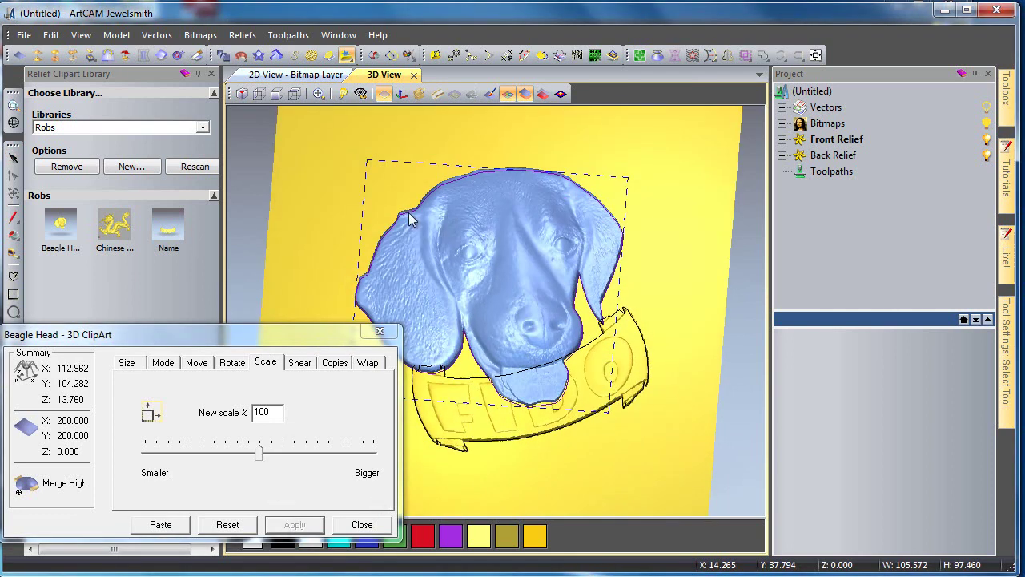
left_click(294, 94)
Nudge the beagle head up and left, then paste it into the relief using Merge Highest.
right_click(352, 159)
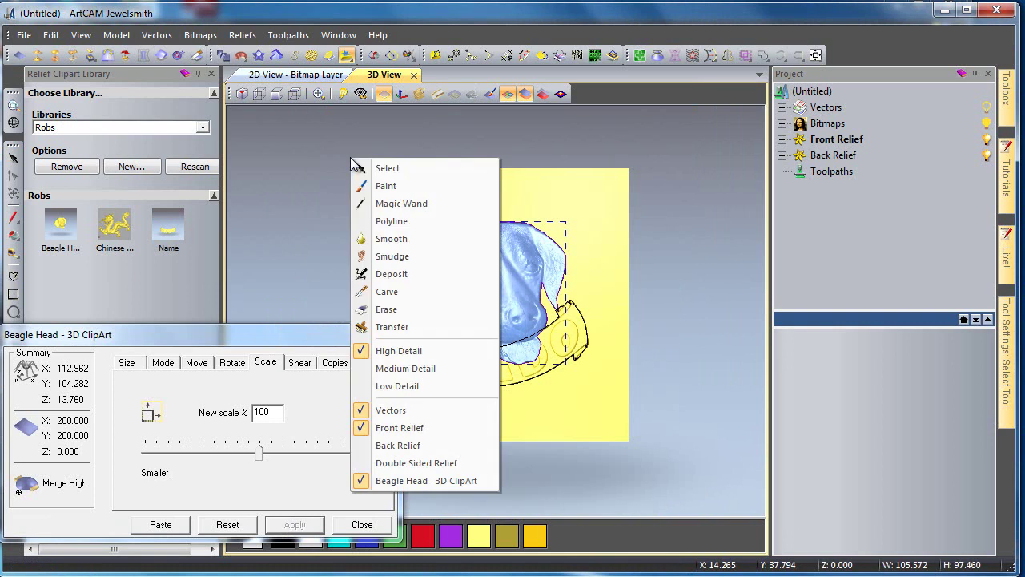
left_click(360, 168)
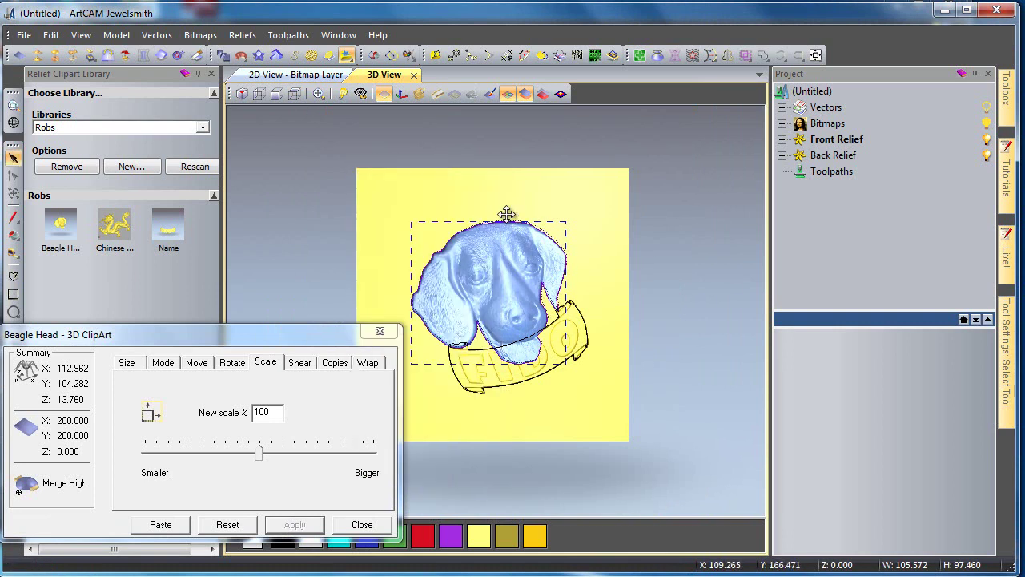
left_click_drag(506, 213, 504, 204)
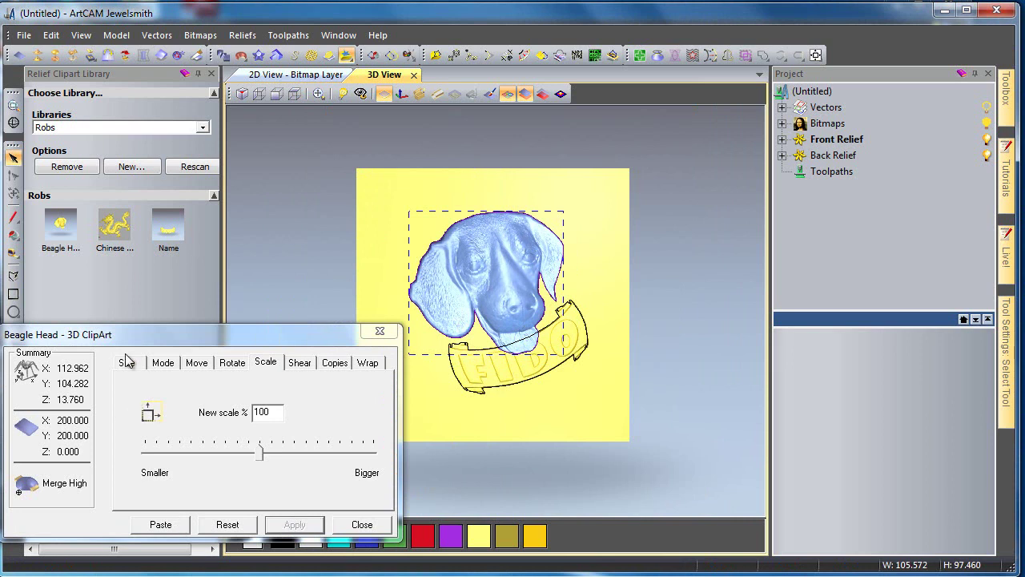
left_click(161, 363)
left_click(160, 524)
left_click(357, 525)
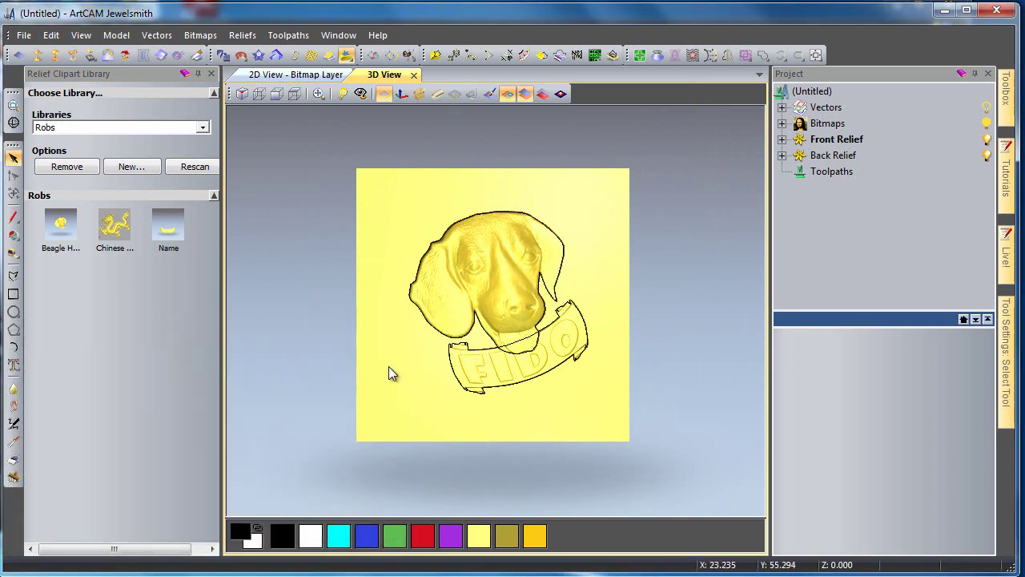
left_click_drag(391, 370, 559, 412)
left_click(508, 93)
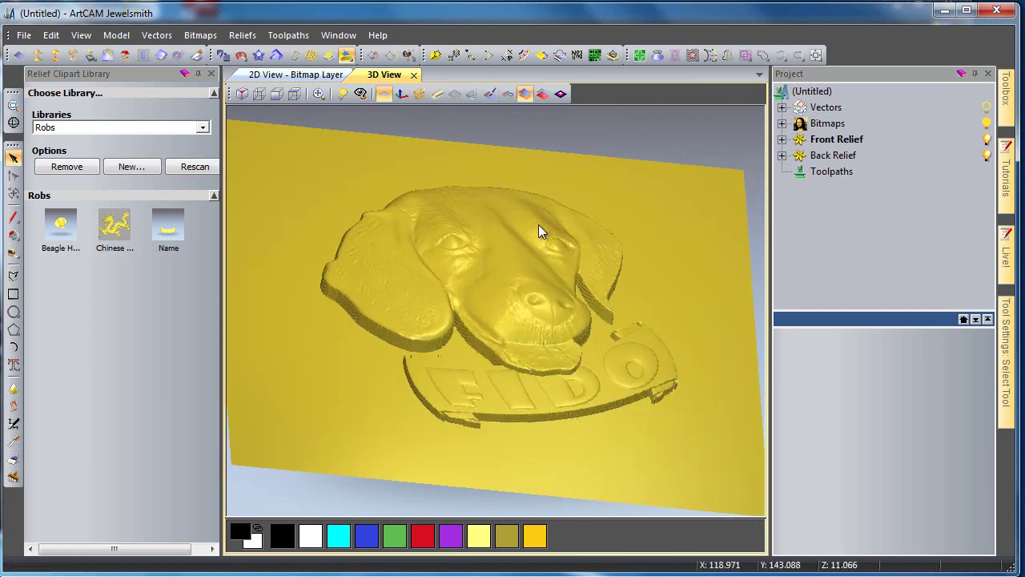
left_click_drag(540, 249, 469, 441)
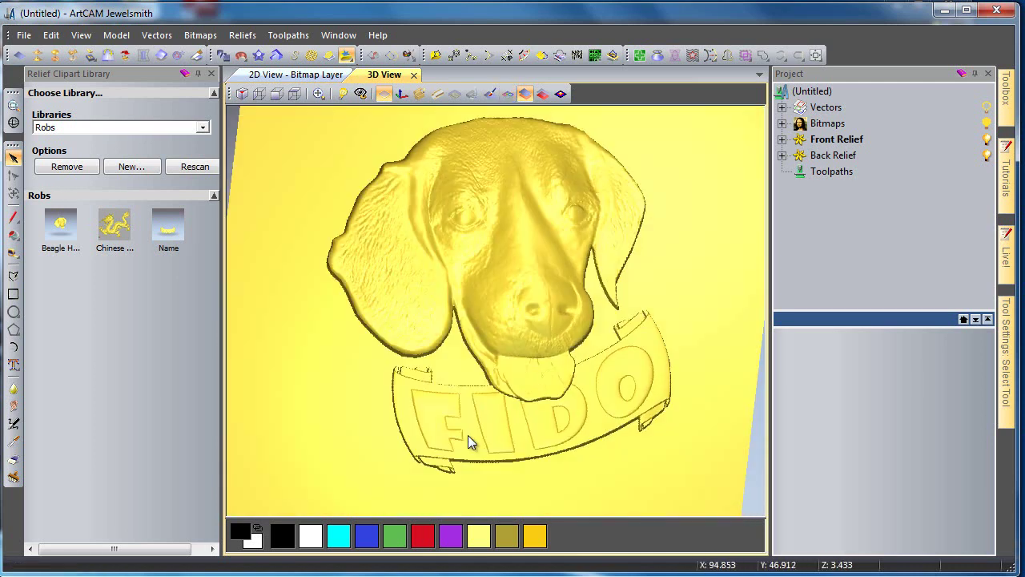
left_click(292, 95)
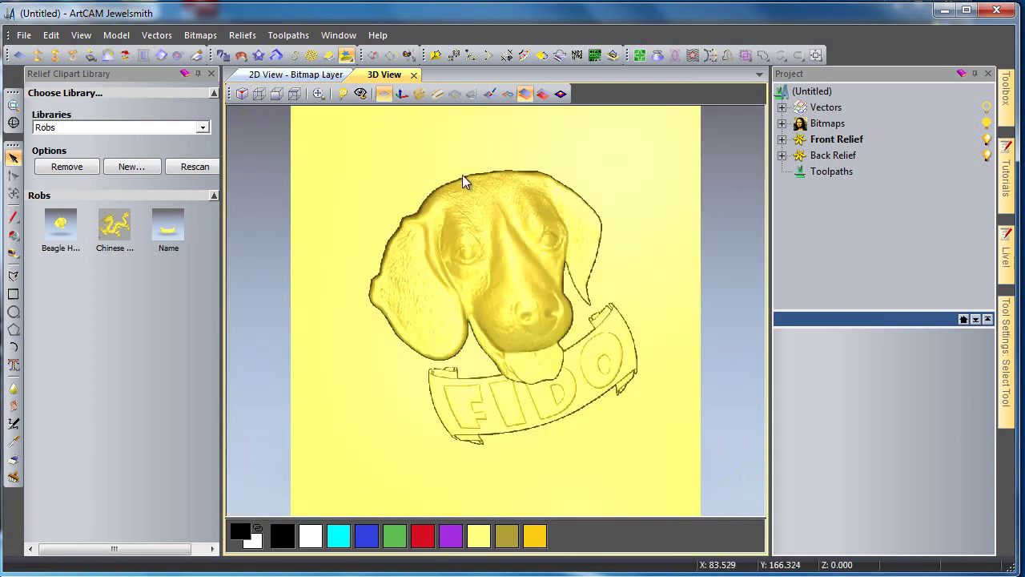